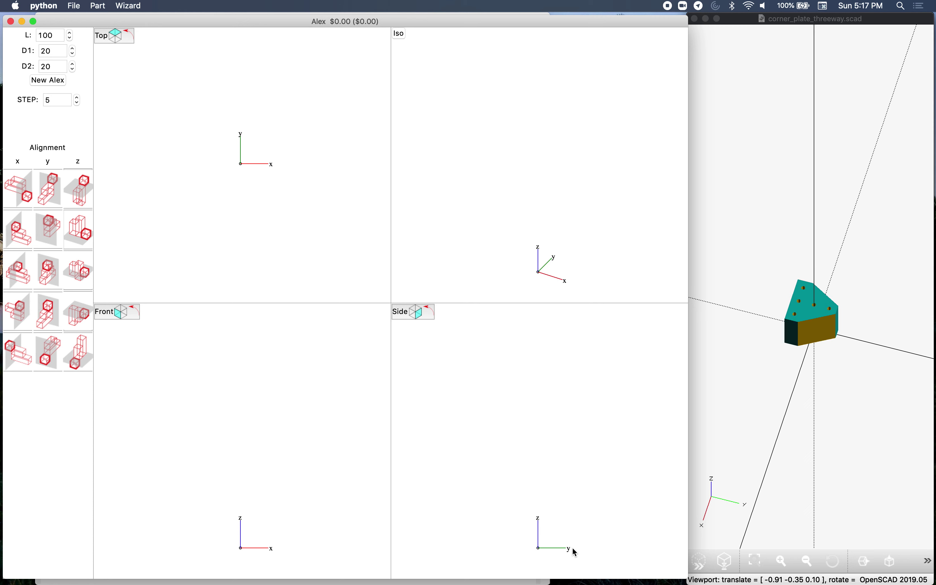
# Open a blank new-part form from the Part menu and move it toward the screen centre
pyautogui.click(99, 7)
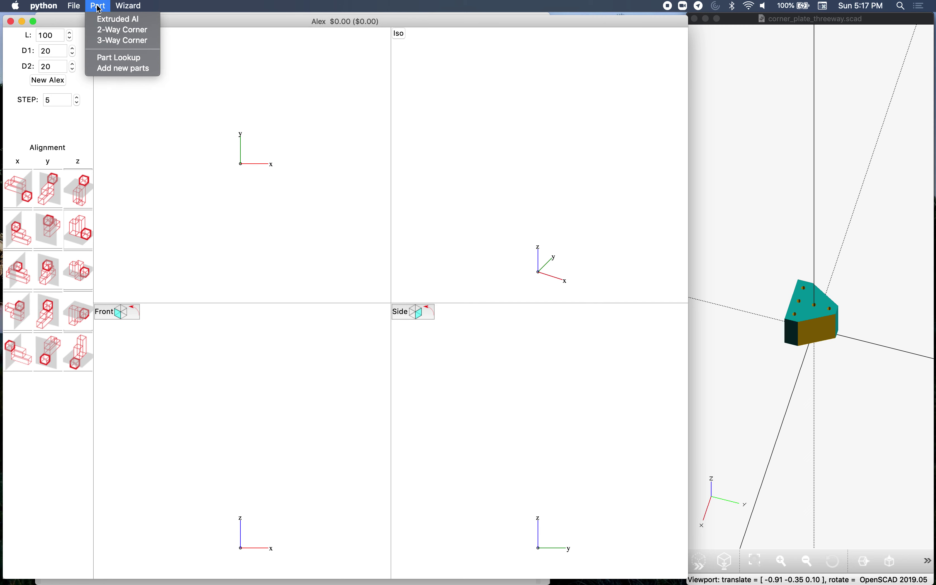
pyautogui.click(127, 70)
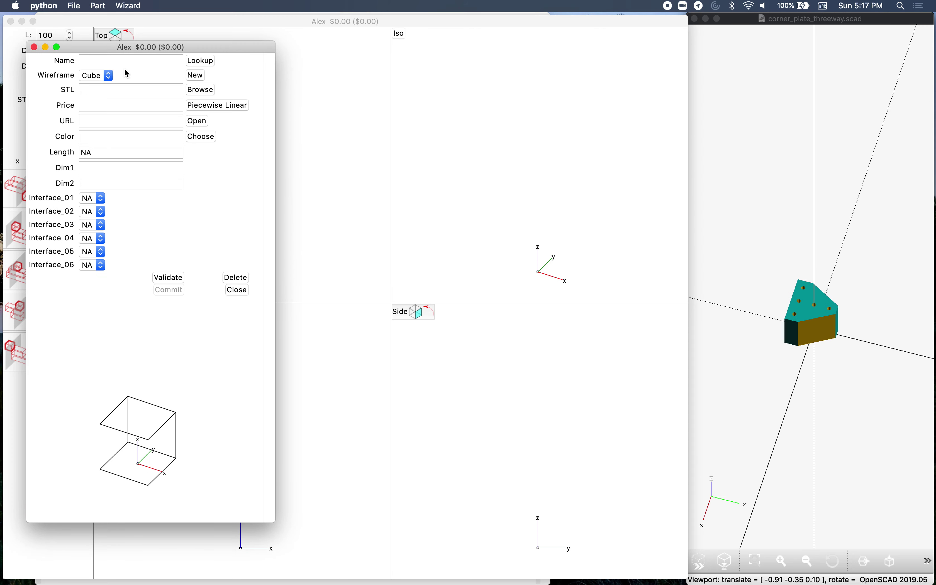
pyautogui.moveTo(173, 46); pyautogui.dragTo(372, 29)
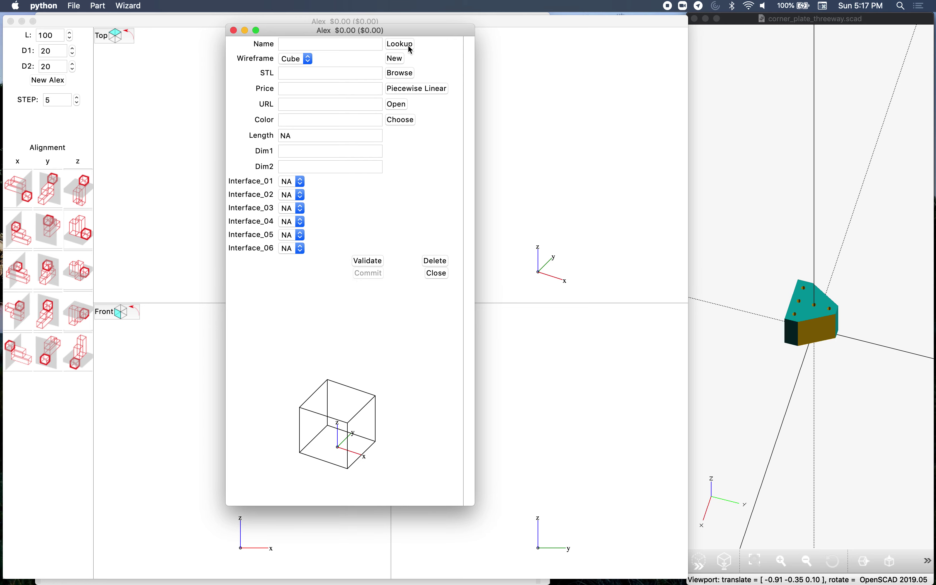
pyautogui.press('super+Tab')
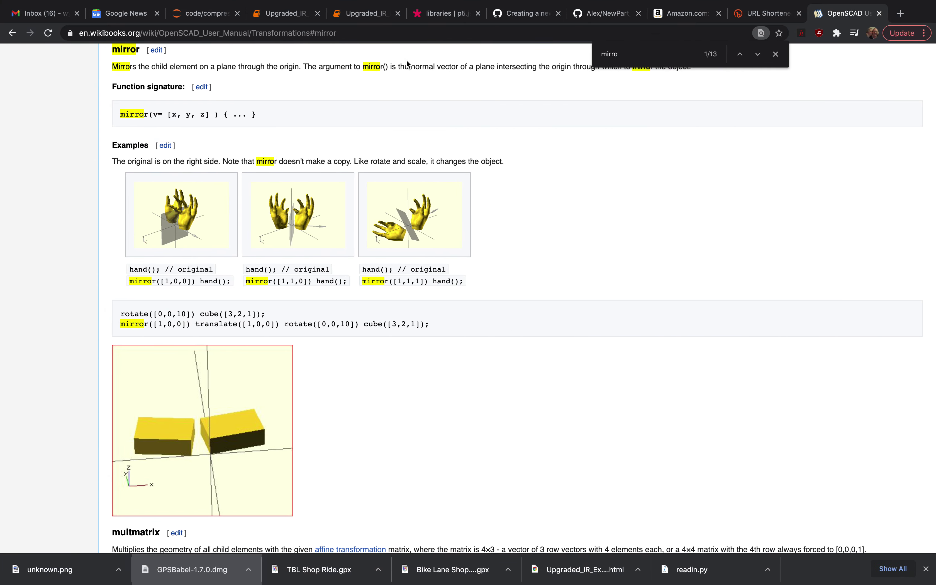
# Check the dimension drawing on the Amazon listing for the 2020 T-shape corner bracket plate
pyautogui.click(680, 15)
pyautogui.moveTo(154, 425)
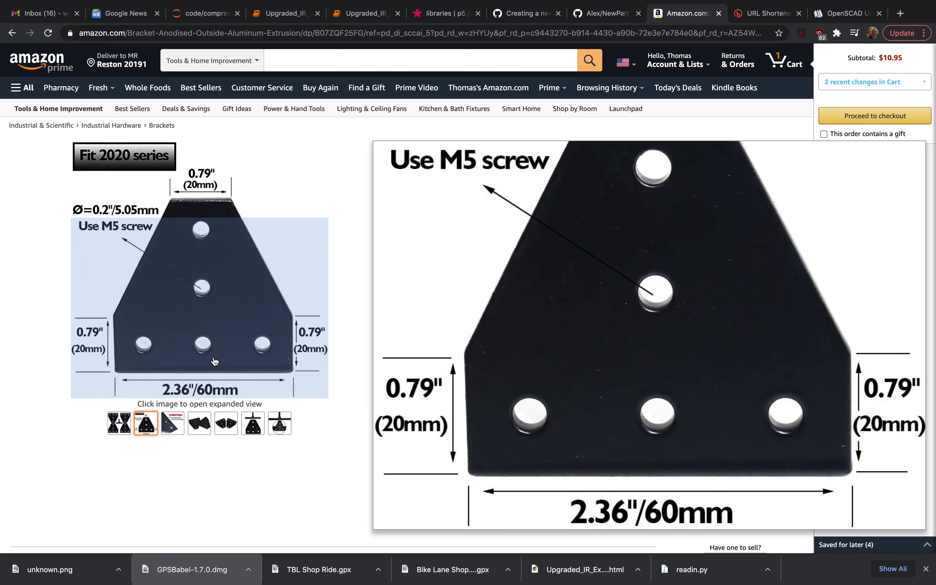
pyautogui.hotkey('ctrl', 'Left')
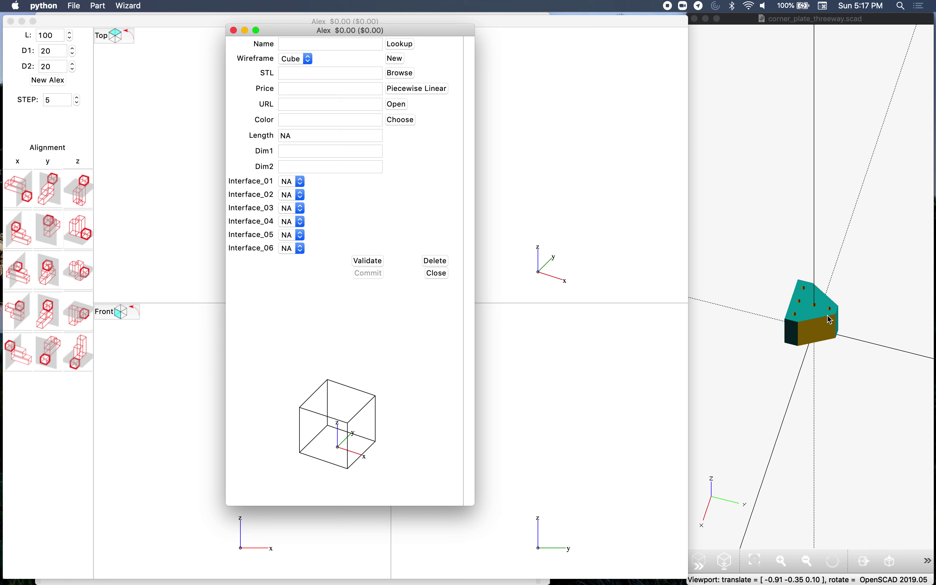
# Zoom the OpenSCAD viewport in on the five-hole corner plate
pyautogui.scroll(8, 830, 320)
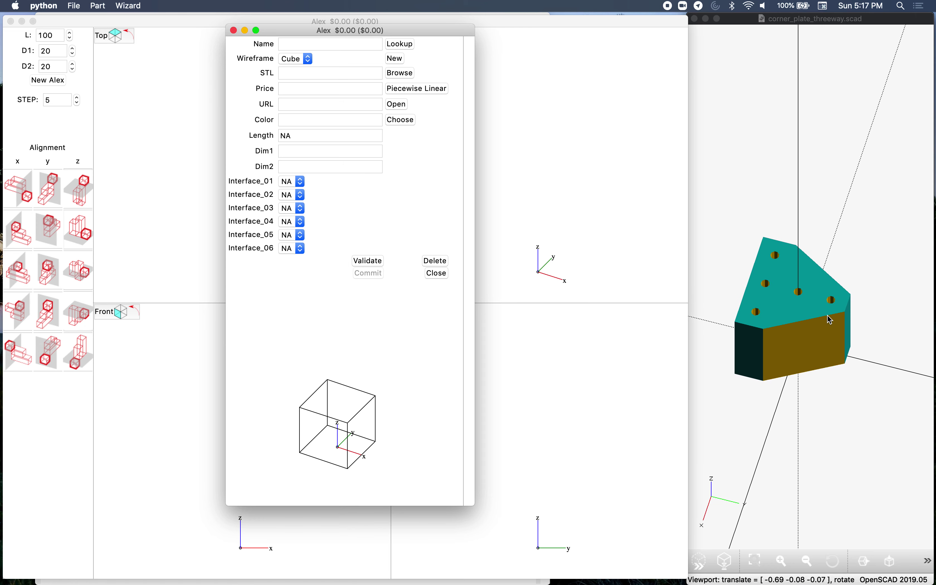
pyautogui.scroll(4, 827, 314)
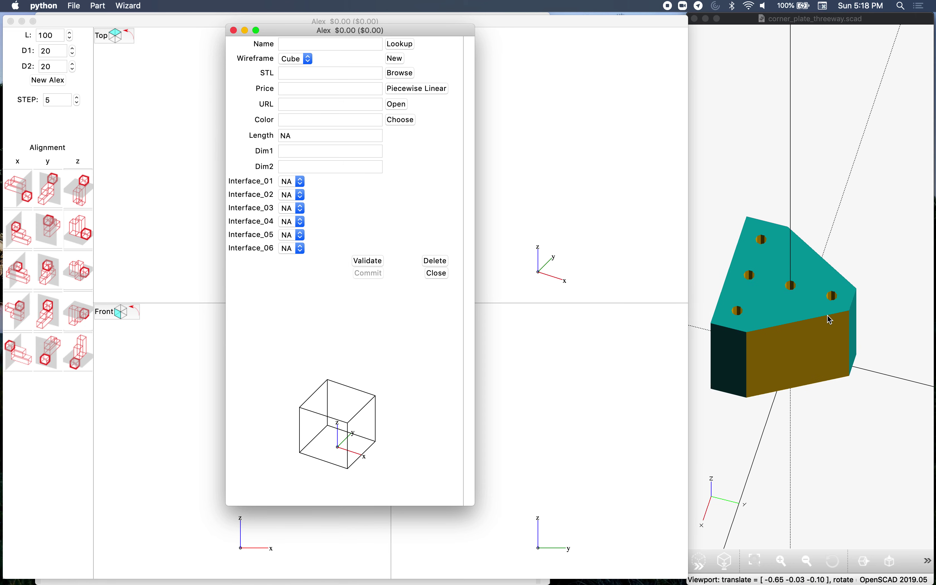
pyautogui.scroll(2, 827, 315)
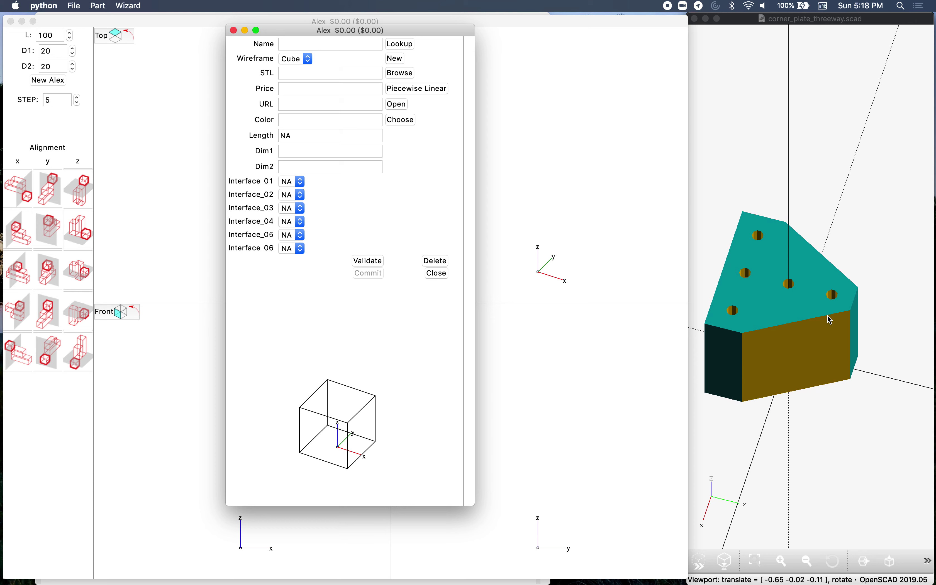
pyautogui.scroll(2, 827, 315)
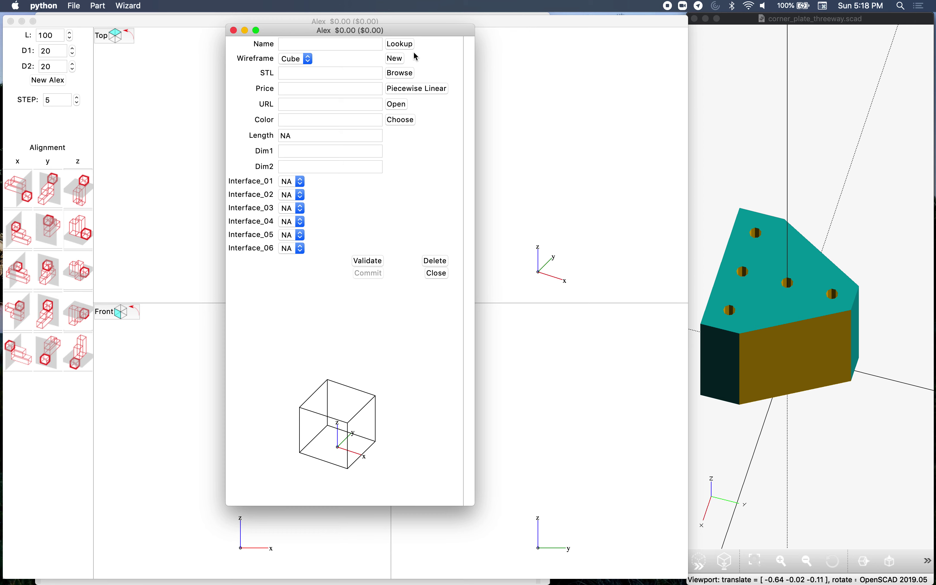
# Enter '2020 corner plante three way' as the new part's name
pyautogui.click(341, 45)
pyautogui.write('2020 corne')
pyautogui.press('BackSpace')
pyautogui.write('ner ')
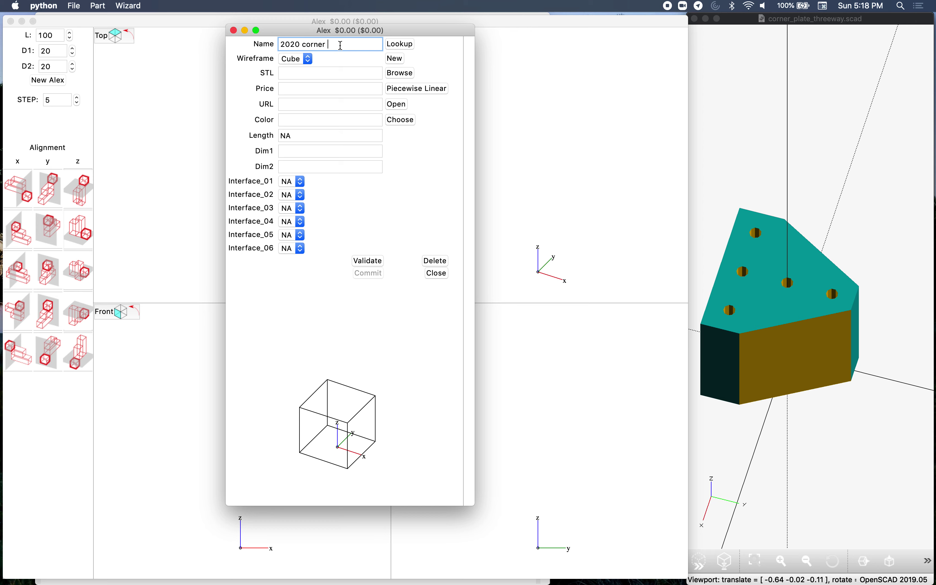
pyautogui.write('plante three way')
pyautogui.press('Tab')
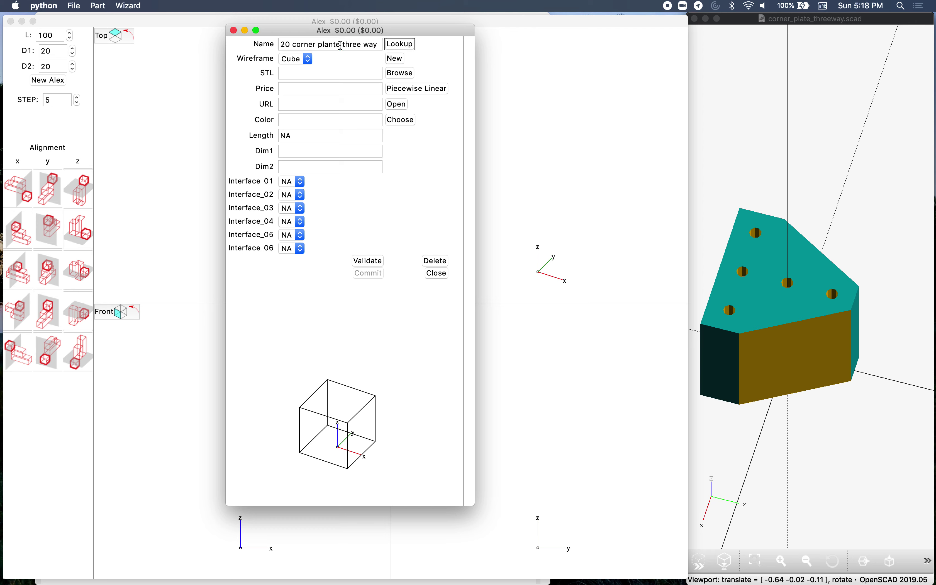
pyautogui.press('Tab')
# Keep Cube in the Wireframe popup and start adding a new wireframe mesh
pyautogui.click(310, 60)
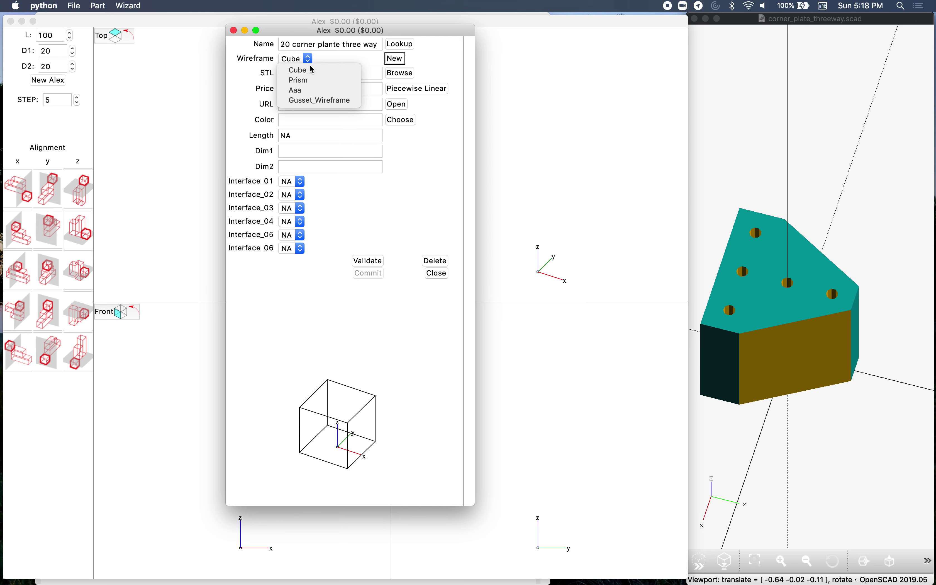
pyautogui.click(334, 59)
pyautogui.click(396, 59)
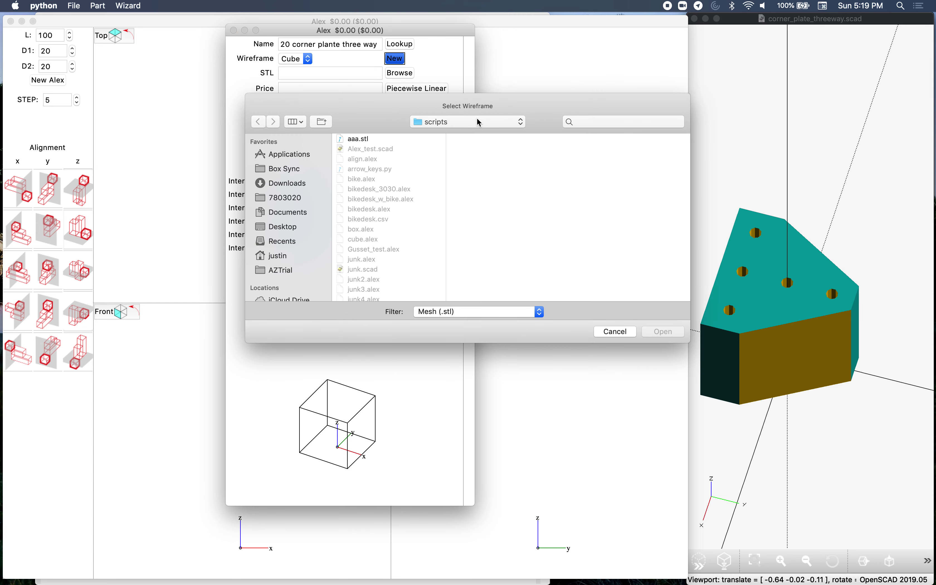
# Browse the Select Wireframe chooser to scripts > packages > STL
pyautogui.click(480, 122)
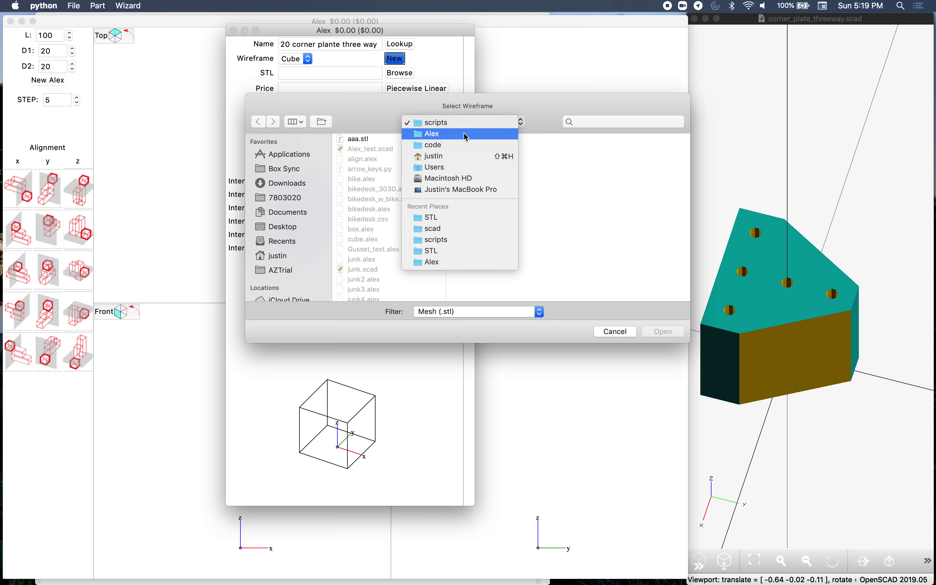
pyautogui.click(467, 123)
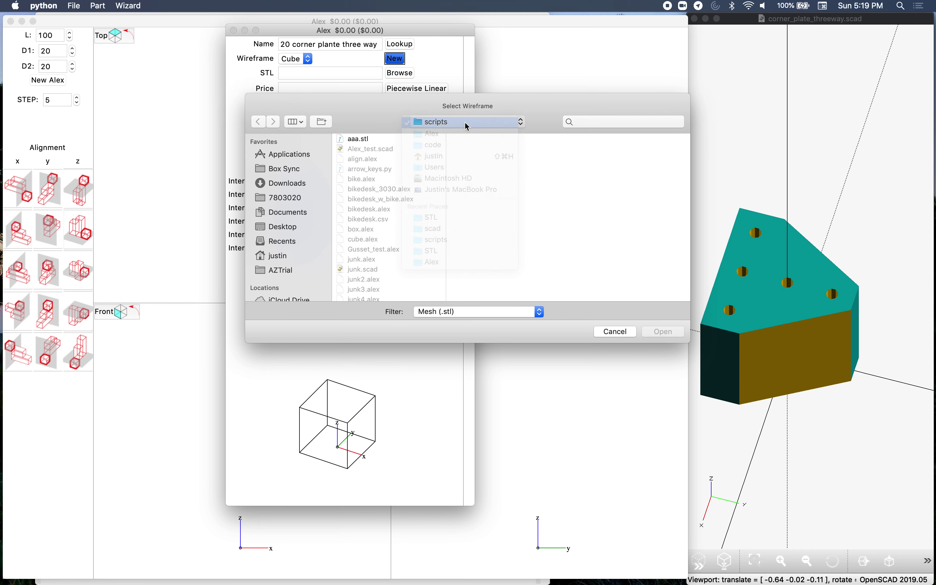
pyautogui.scroll(-10, 373, 183)
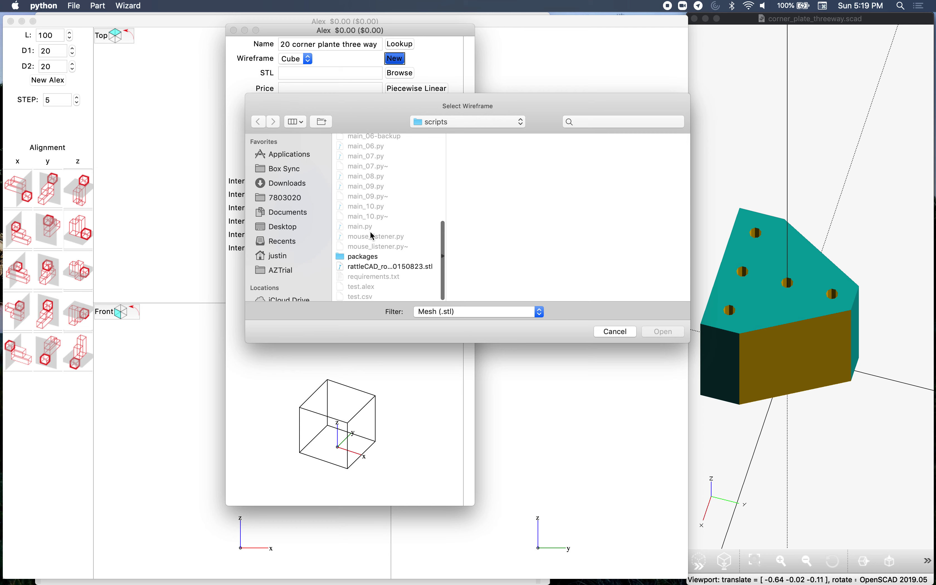
pyautogui.click(369, 257)
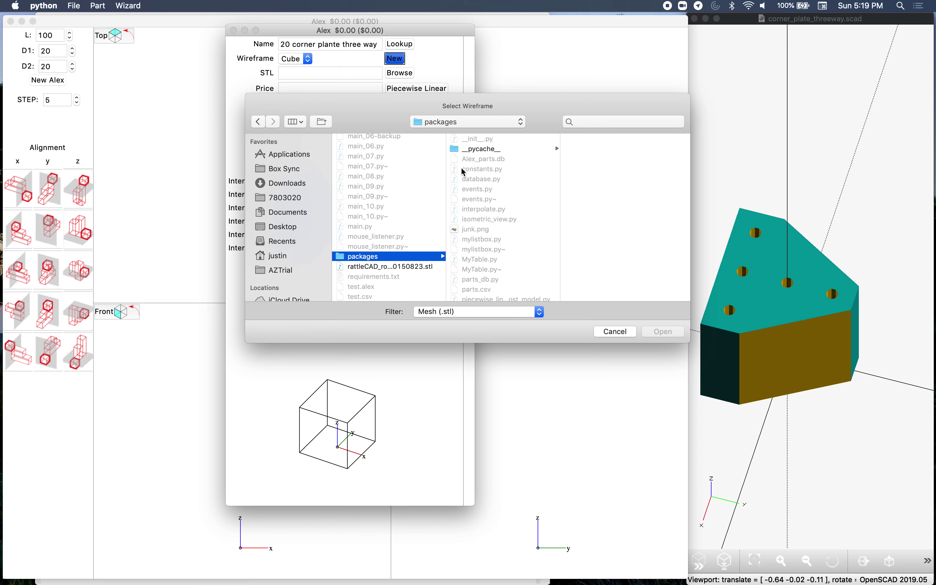
pyautogui.scroll(-5, 510, 159)
pyautogui.click(466, 227)
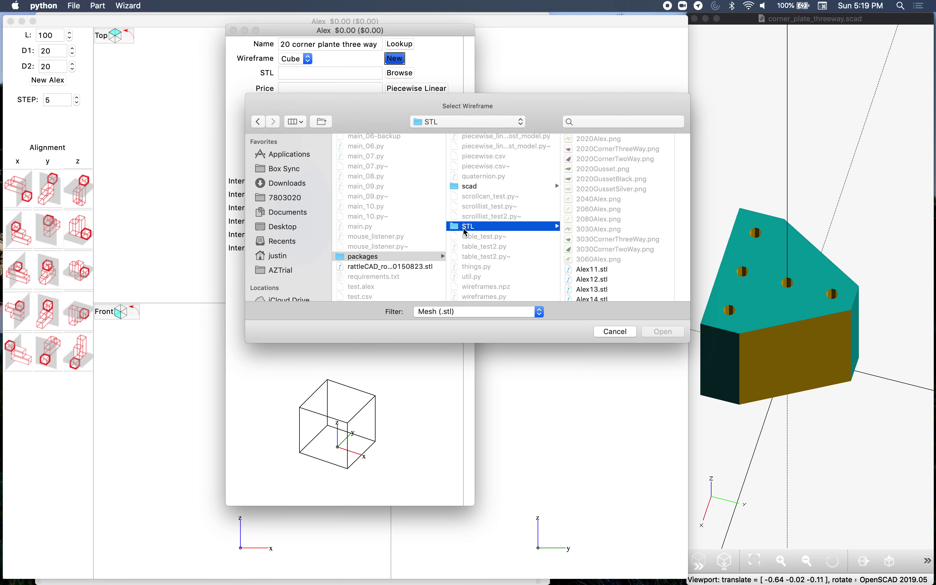
pyautogui.scroll(-3, 614, 195)
pyautogui.scroll(-5, 614, 196)
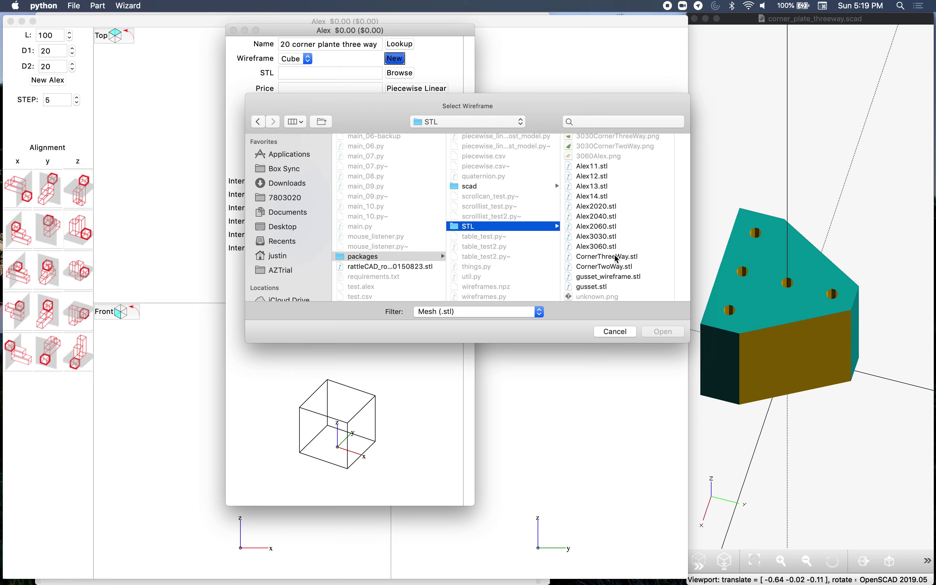
pyautogui.scroll(-2, 618, 258)
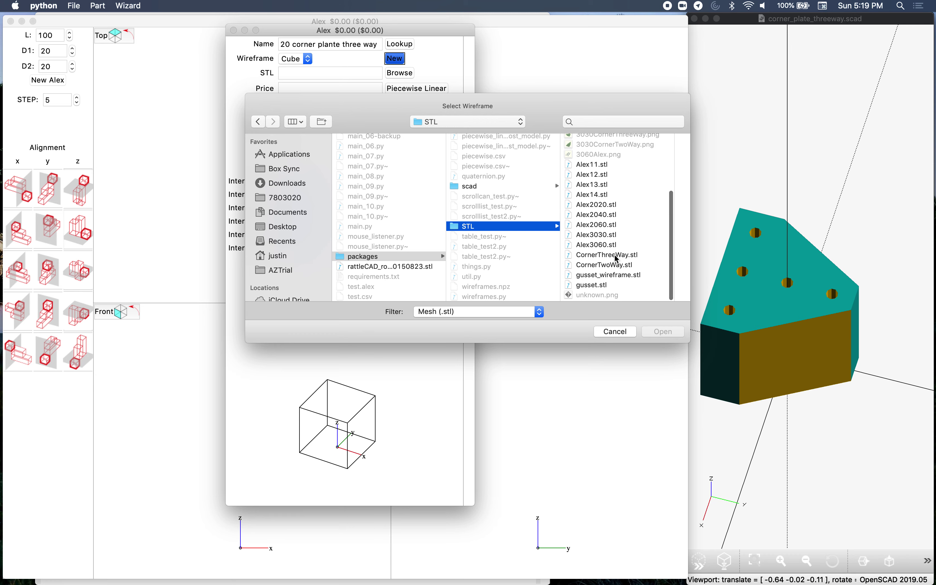
pyautogui.scroll(5, 617, 259)
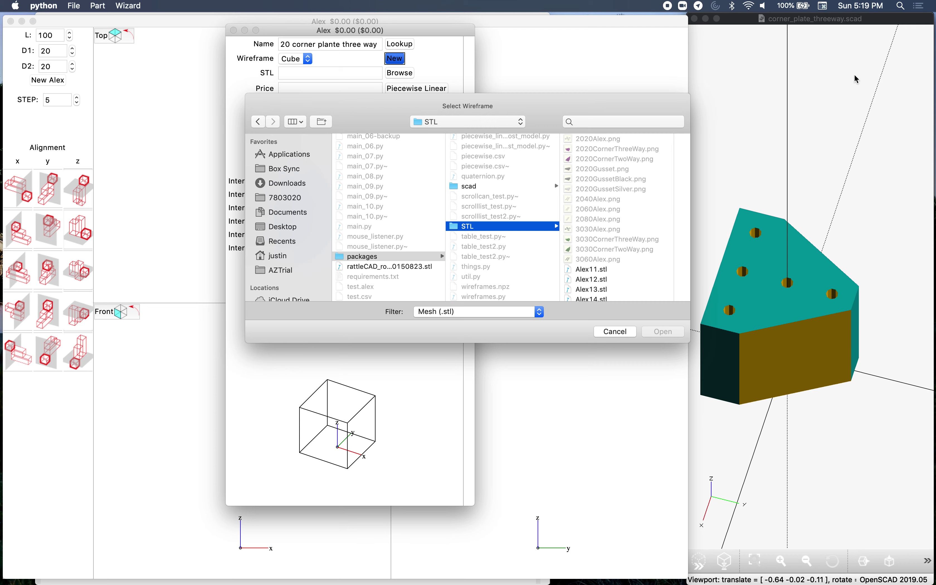
pyautogui.click(846, 85)
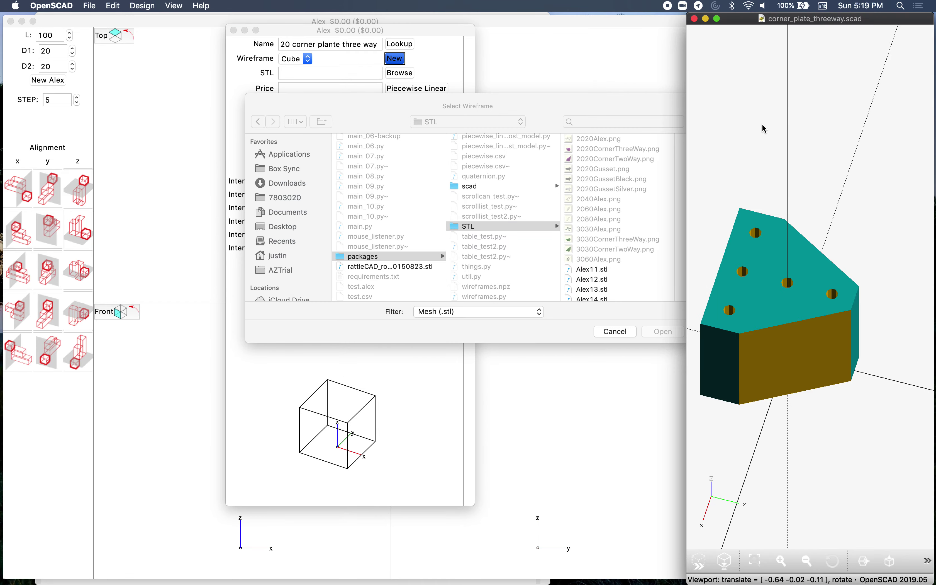
# Open the corner_plate_threeway.scad buffer from the Emacs Buffer List
pyautogui.hotkey('ctrl', 'Up')
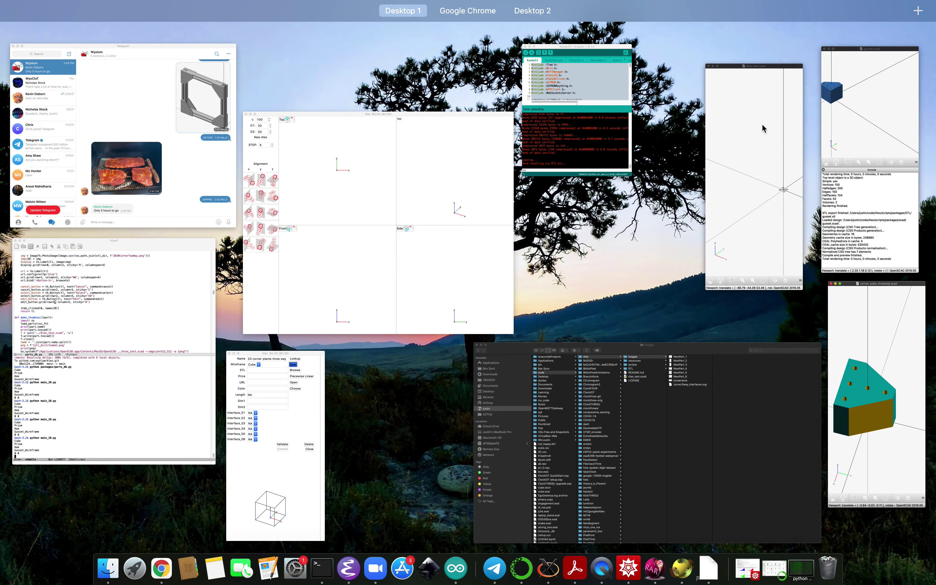
pyautogui.click(162, 305)
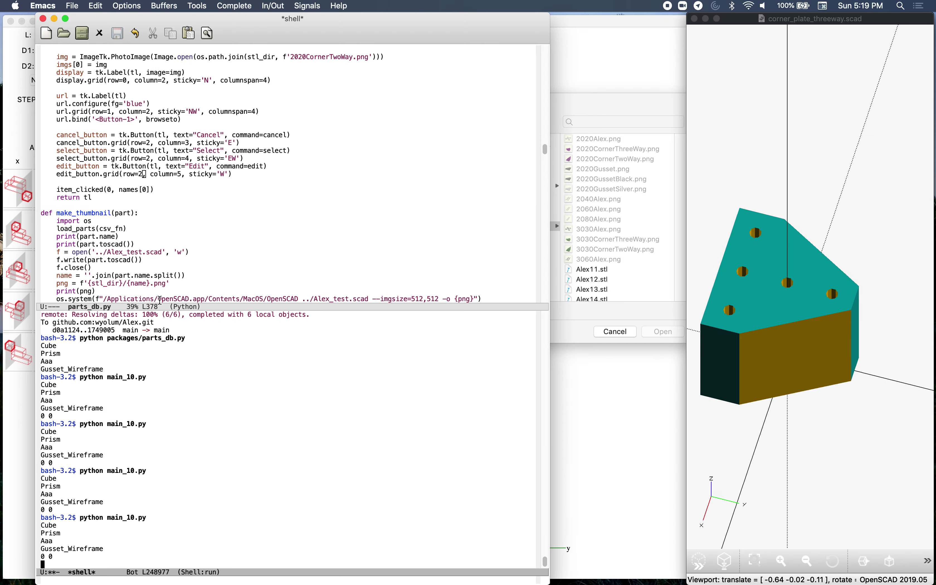
pyautogui.hotkey('ctrl', 'x')
pyautogui.press('o')
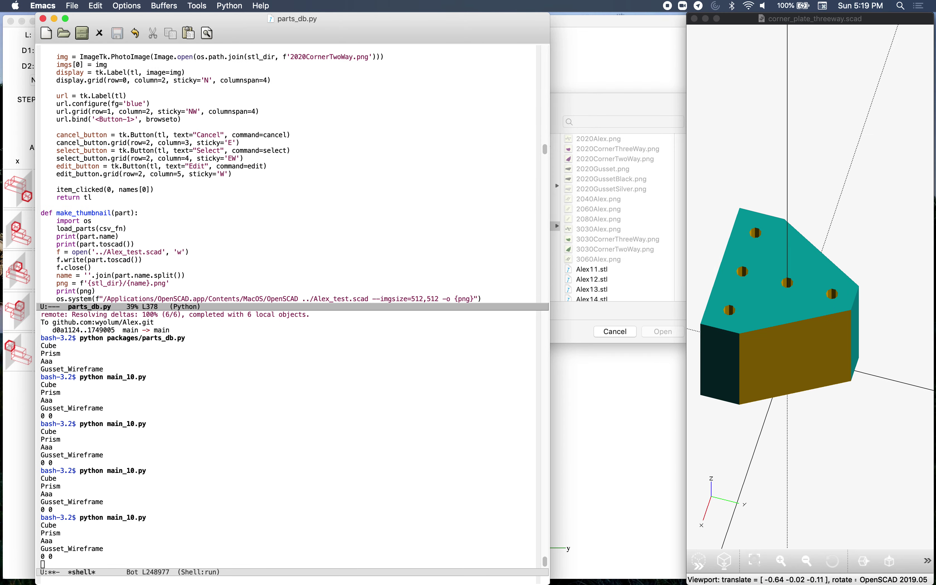
pyautogui.hotkey('ctrl', 'x')
pyautogui.hotkey('ctrl', 'b')
pyautogui.press('Down')
pyautogui.press('Down')
pyautogui.press('Down')
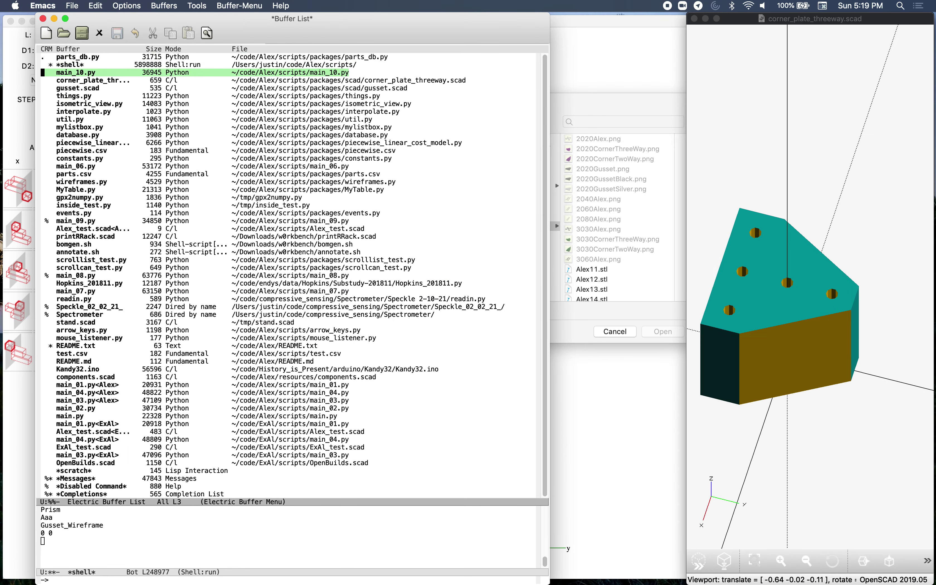
pyautogui.press('Return')
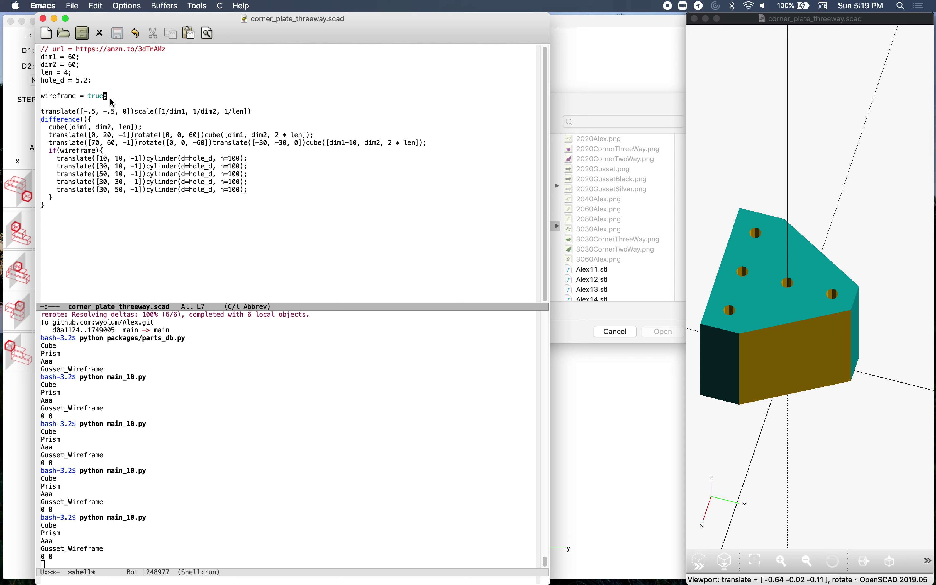
# Retype the wireframe value as true and look through the OpenSCAD viewing options
pyautogui.press('BackSpace')
pyautogui.press('BackSpace')
pyautogui.press('BackSpace')
pyautogui.press('BackSpace')
pyautogui.write('true')
pyautogui.click(816, 236)
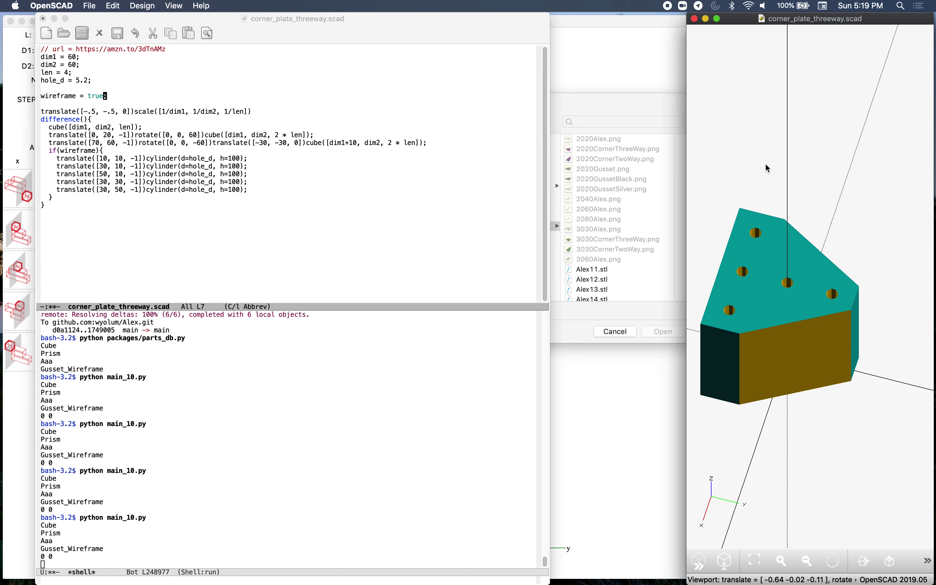
pyautogui.click(180, 7)
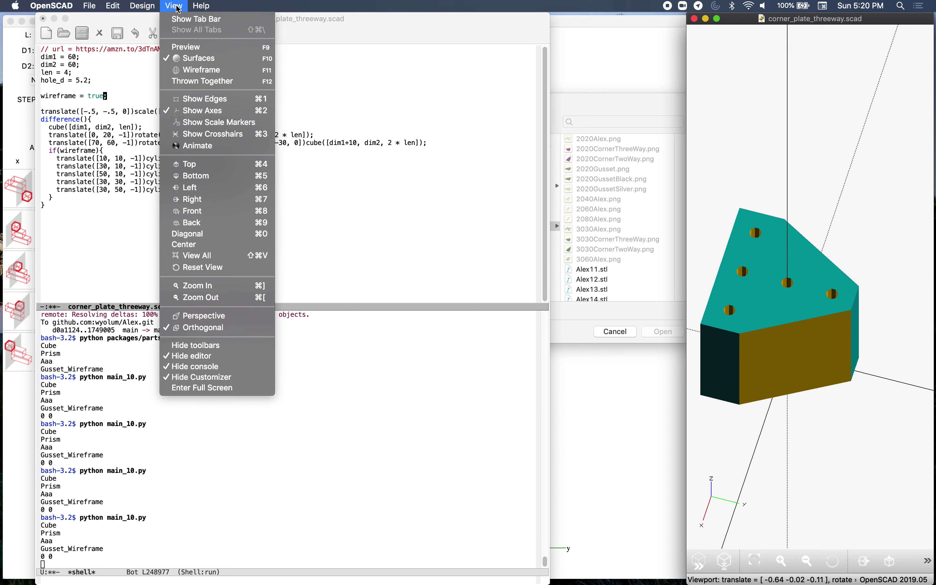
pyautogui.moveTo(145, 6)
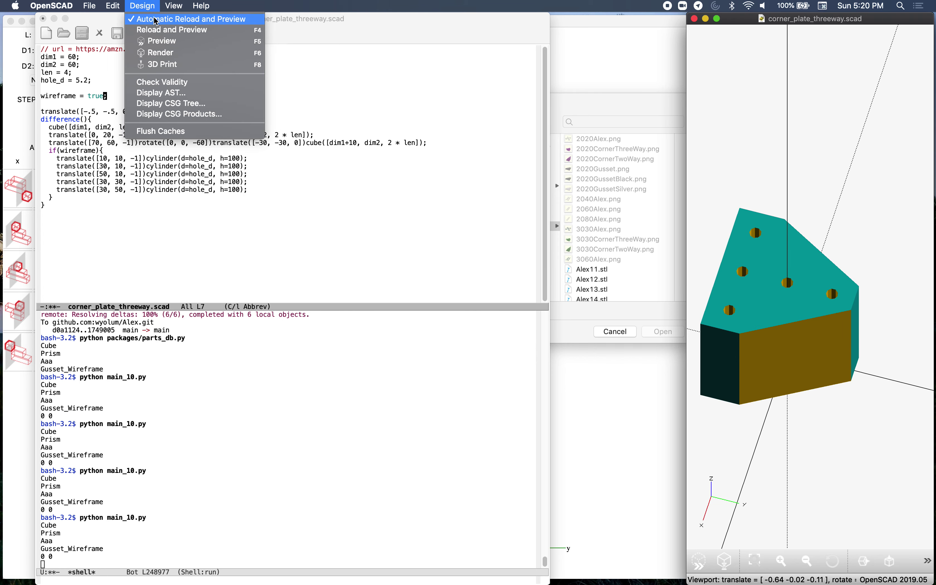
pyautogui.click(168, 57)
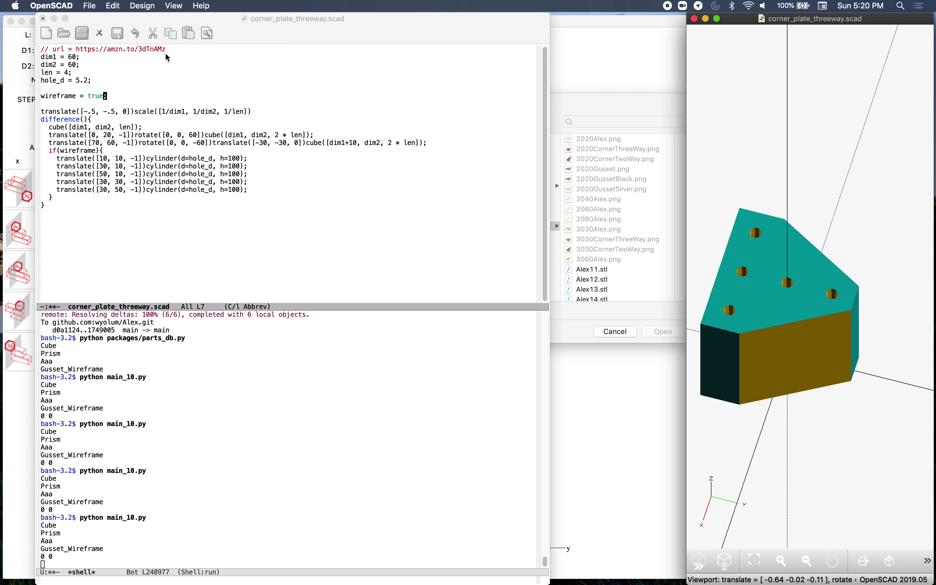
# Change the line to wireframe = false and save corner_plate_threeway.scad
pyautogui.click(169, 104)
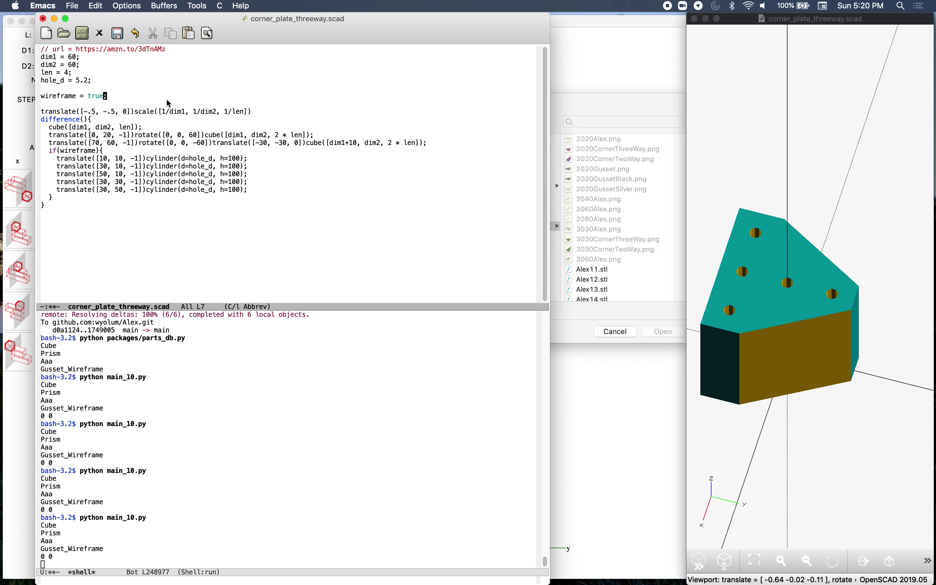
pyautogui.press('BackSpace')
pyautogui.press('BackSpace')
pyautogui.press('BackSpace')
pyautogui.press('BackSpace')
pyautogui.write('false')
pyautogui.click(189, 118)
pyautogui.hotkey('ctrl', 'x')
pyautogui.hotkey('ctrl', 's')
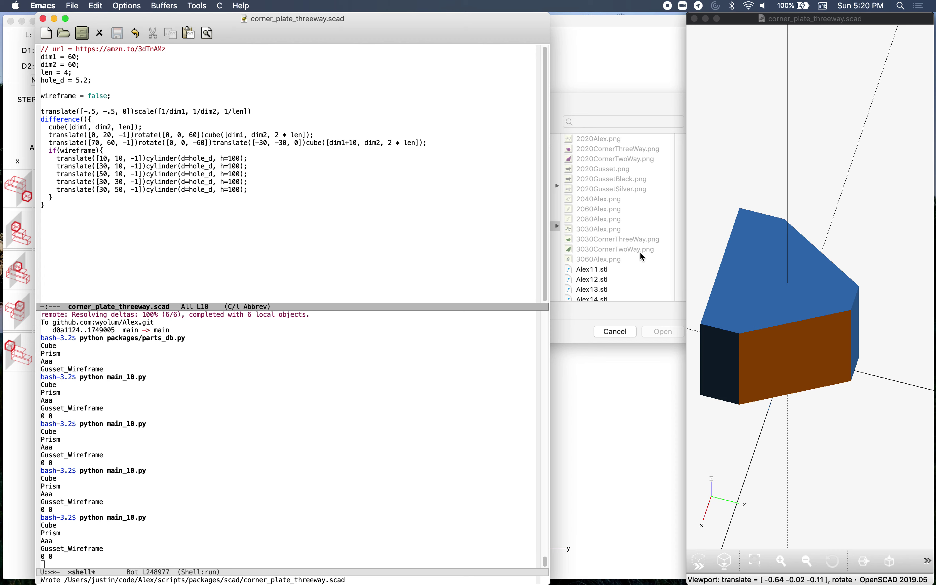
# Render the hole-free plate and export it as STL, replacing the existing file
pyautogui.click(781, 201)
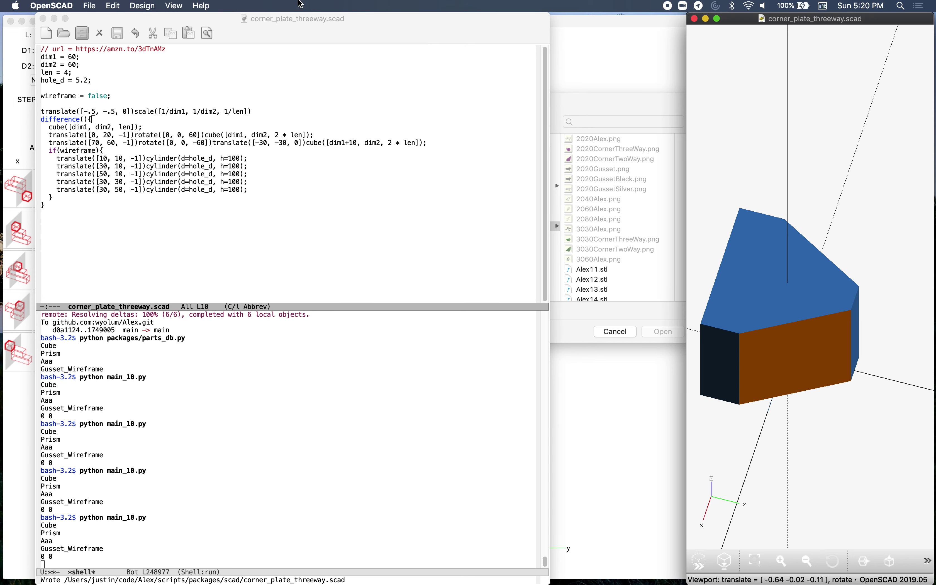
pyautogui.click(143, 5)
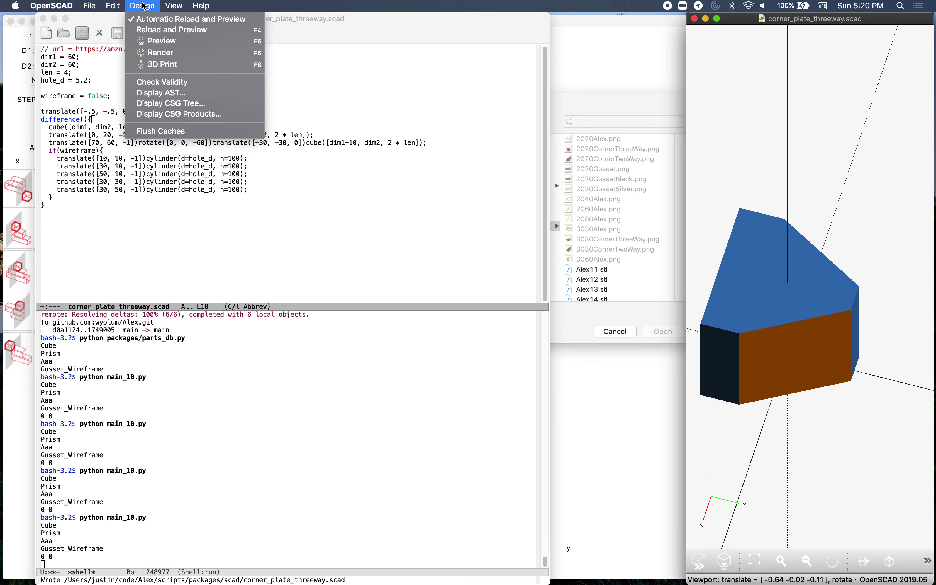
pyautogui.click(177, 57)
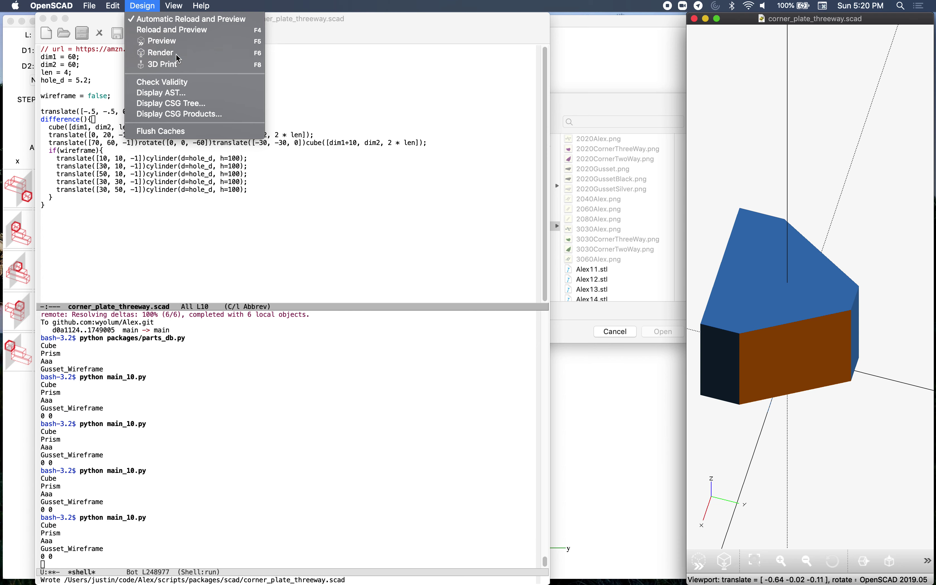
pyautogui.click(142, 8)
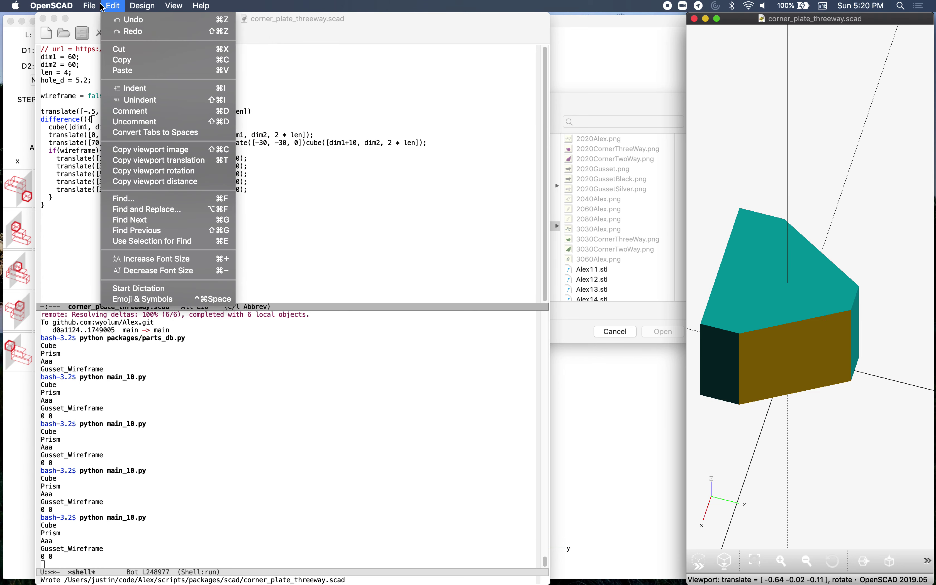
pyautogui.moveTo(118, 121)
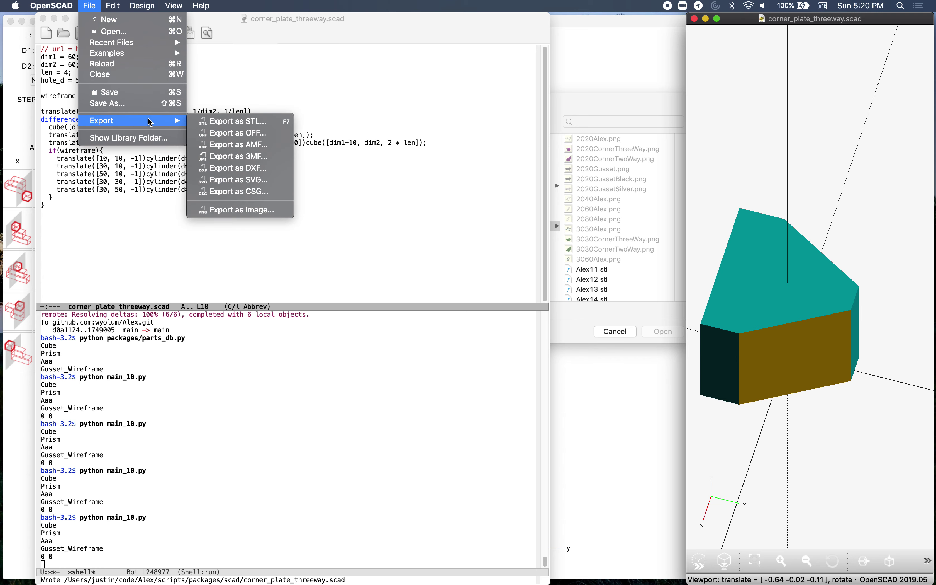
pyautogui.click(213, 123)
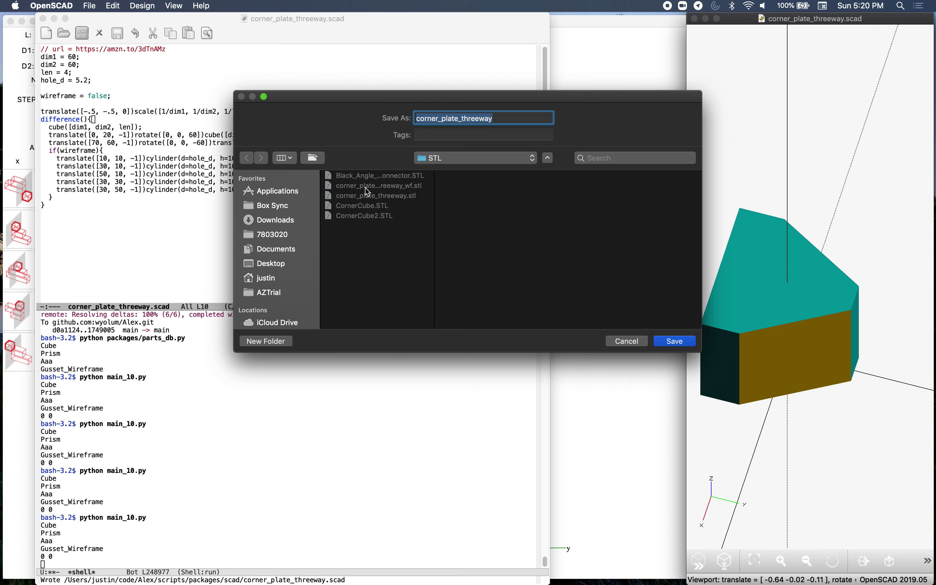
pyautogui.click(392, 187)
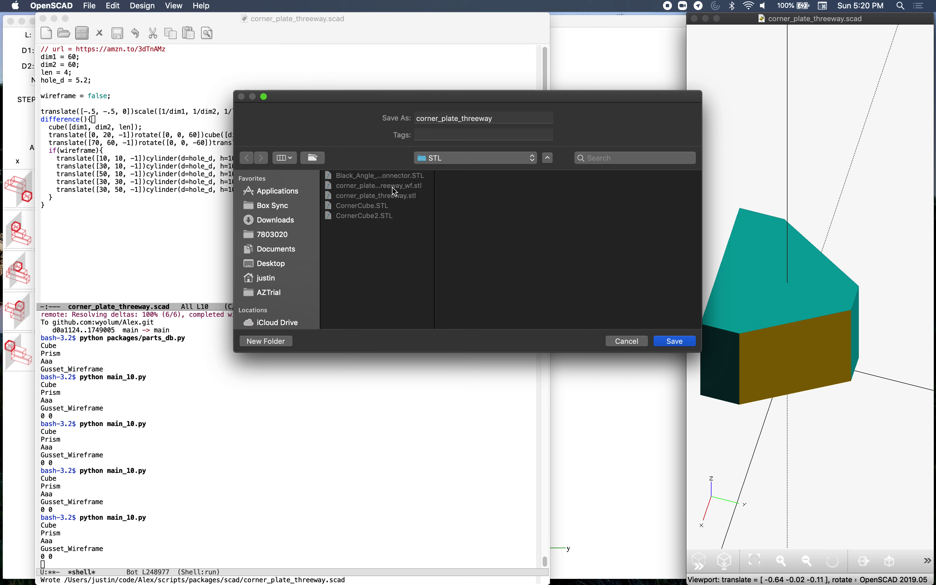
pyautogui.click(677, 341)
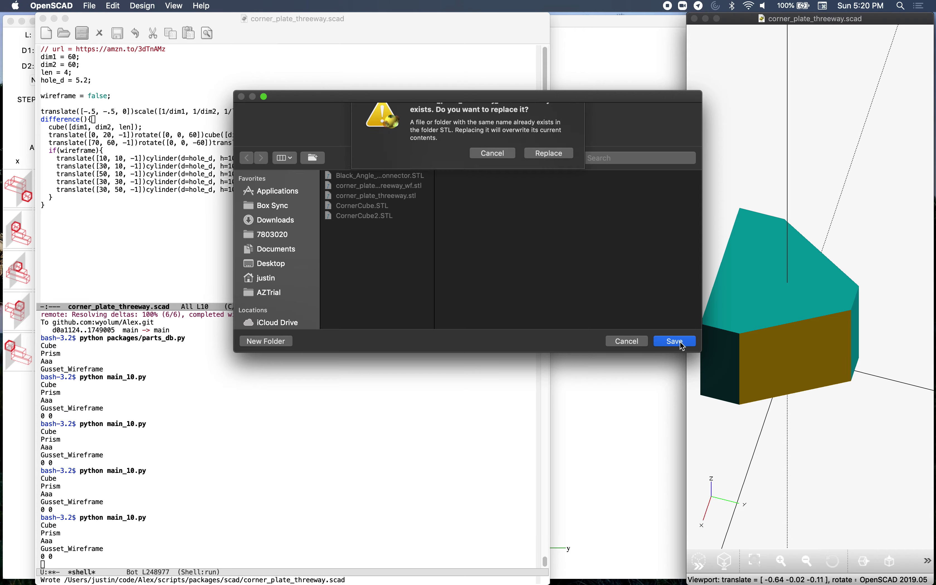
pyautogui.click(550, 171)
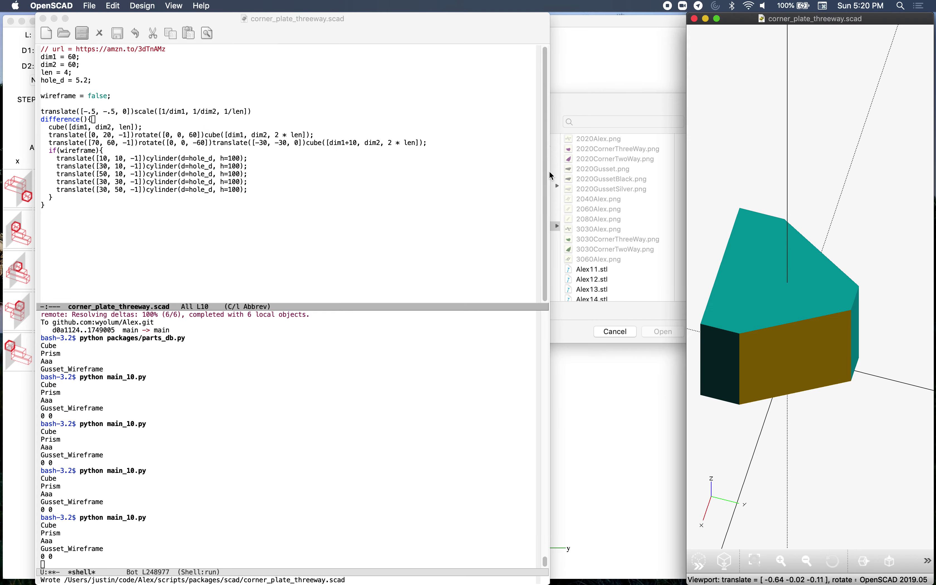
# Bring Alex's Select Wireframe chooser back and scroll through the STL folder
pyautogui.hotkey('ctrl', 'Up')
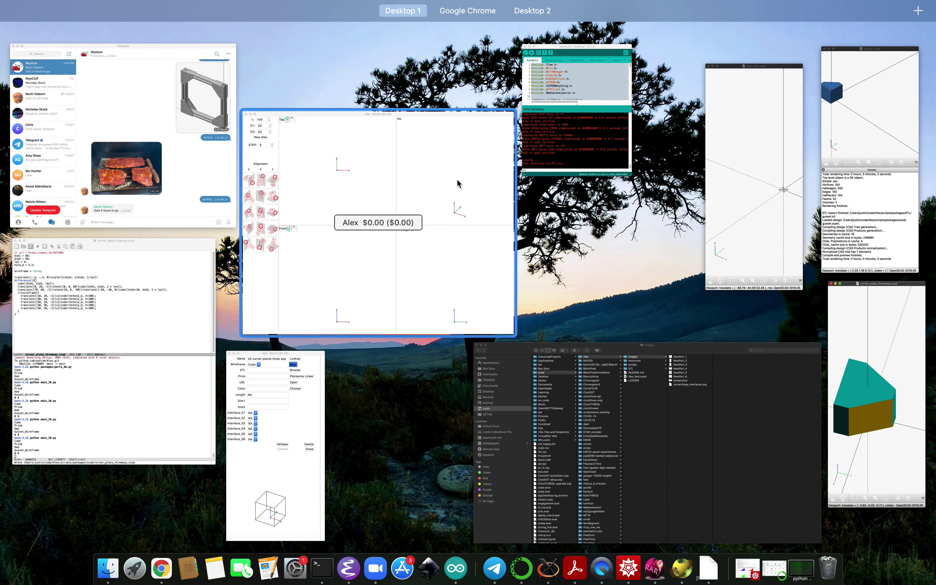
pyautogui.click(311, 402)
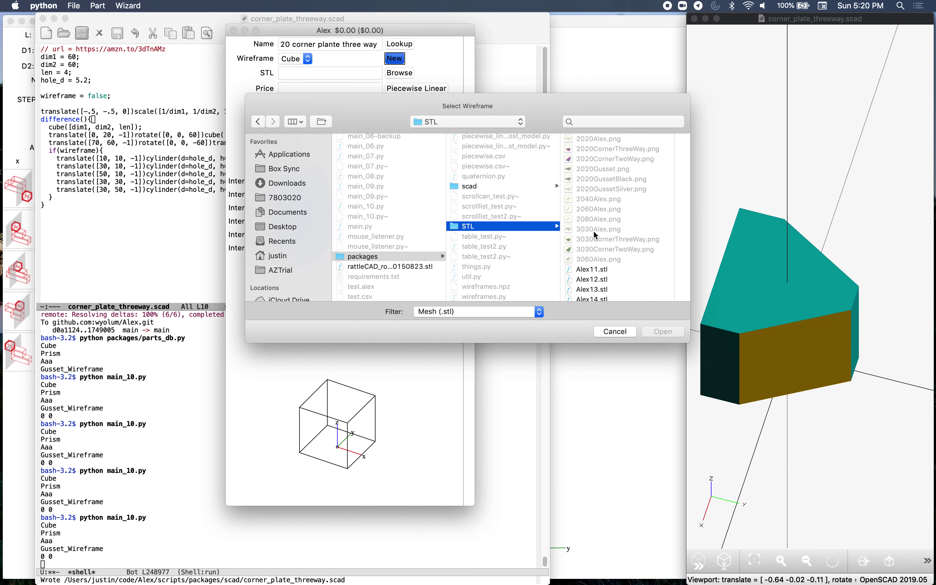
pyautogui.scroll(1, 616, 216)
pyautogui.scroll(-4, 617, 218)
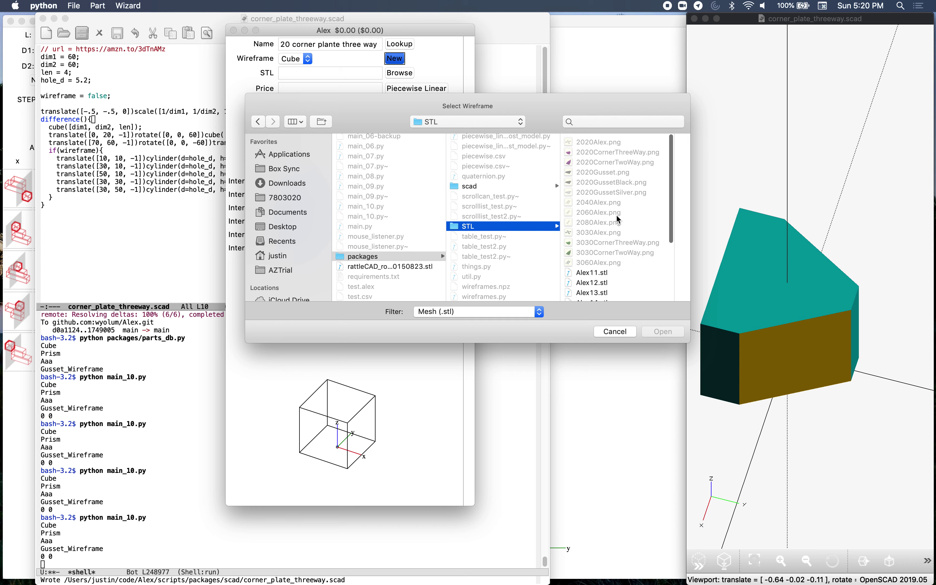
pyautogui.scroll(-7, 618, 219)
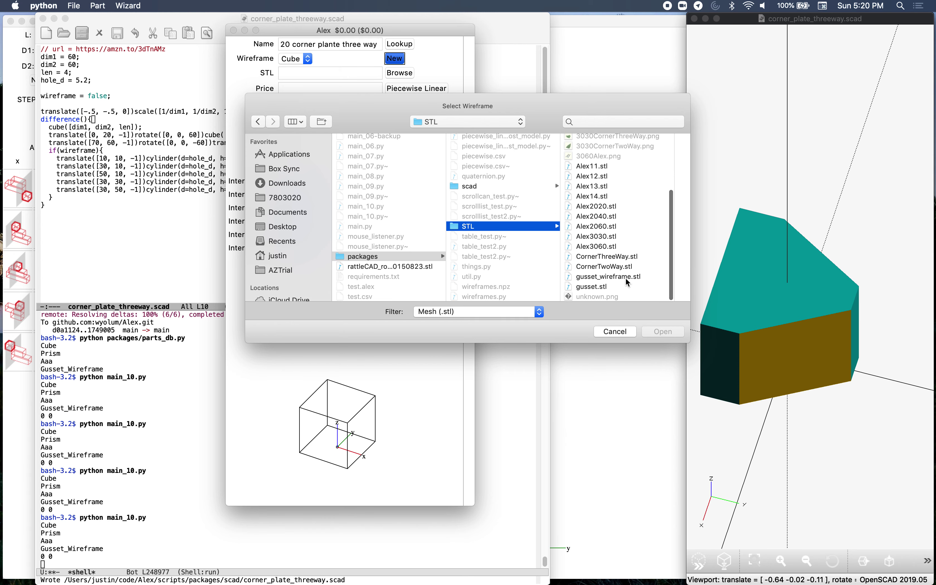
pyautogui.scroll(-1, 621, 283)
pyautogui.scroll(3, 504, 208)
pyautogui.scroll(4, 504, 209)
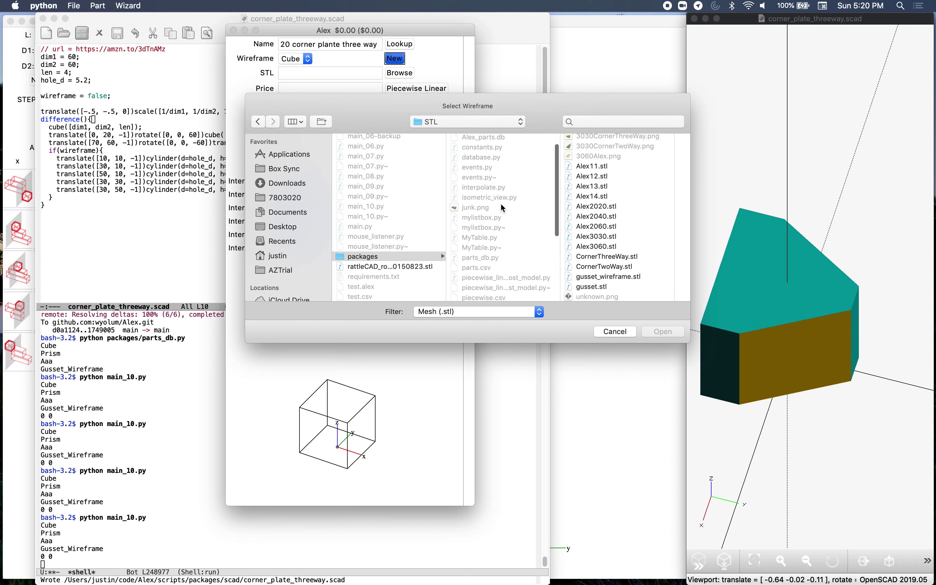
pyautogui.scroll(-7, 503, 208)
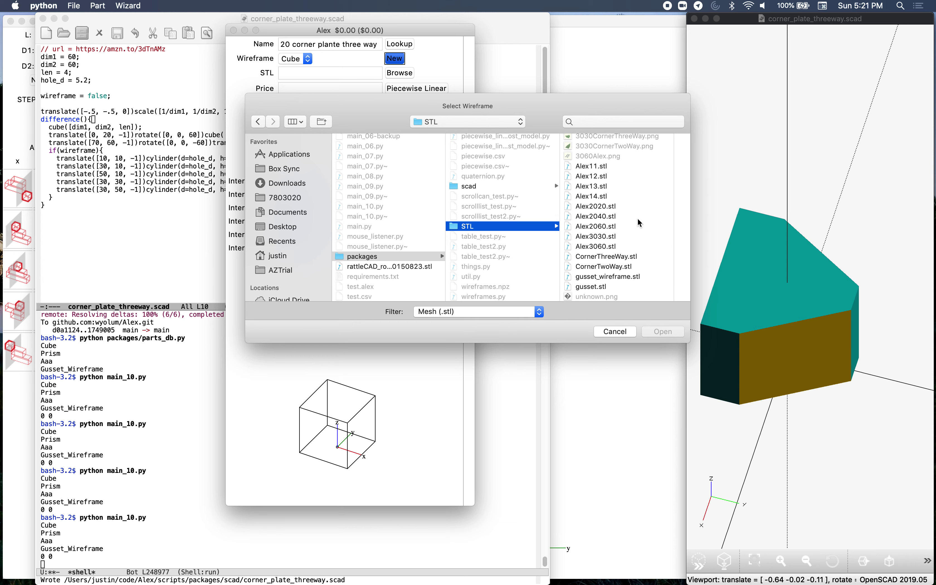
pyautogui.scroll(6, 638, 222)
pyautogui.scroll(5, 639, 221)
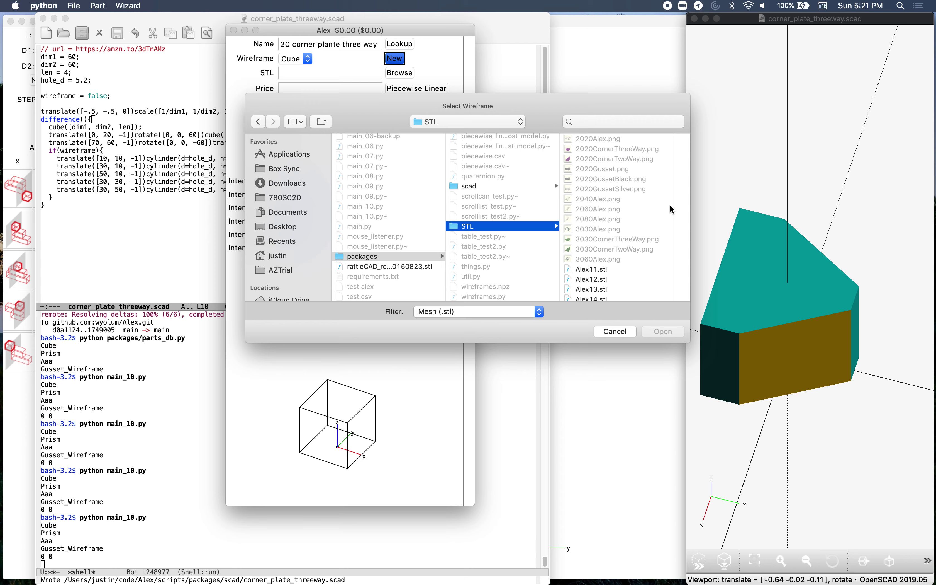
pyautogui.click(770, 155)
# Export the plate as corner_plate_threeway_wf STL into Alex's scripts/packages/STL folder
pyautogui.click(89, 5)
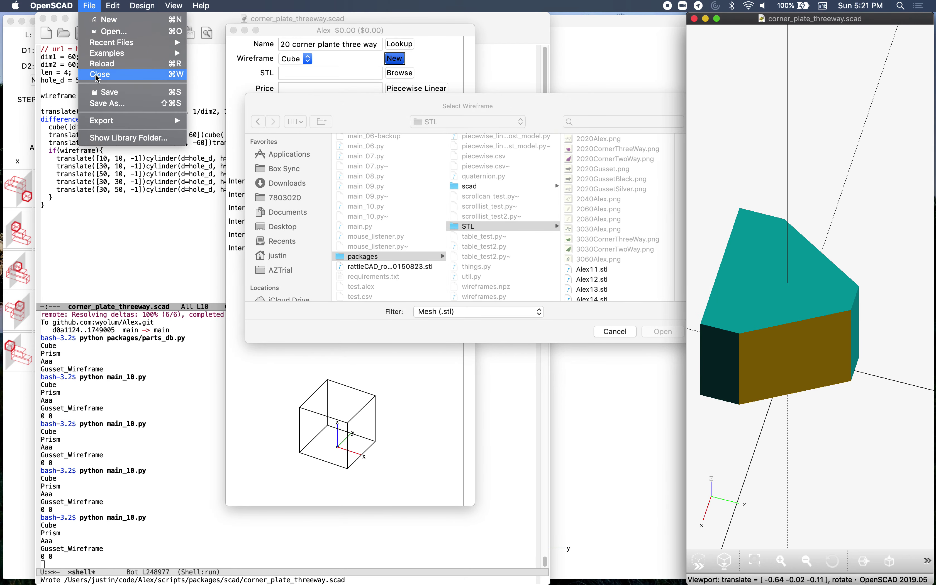
pyautogui.moveTo(112, 121)
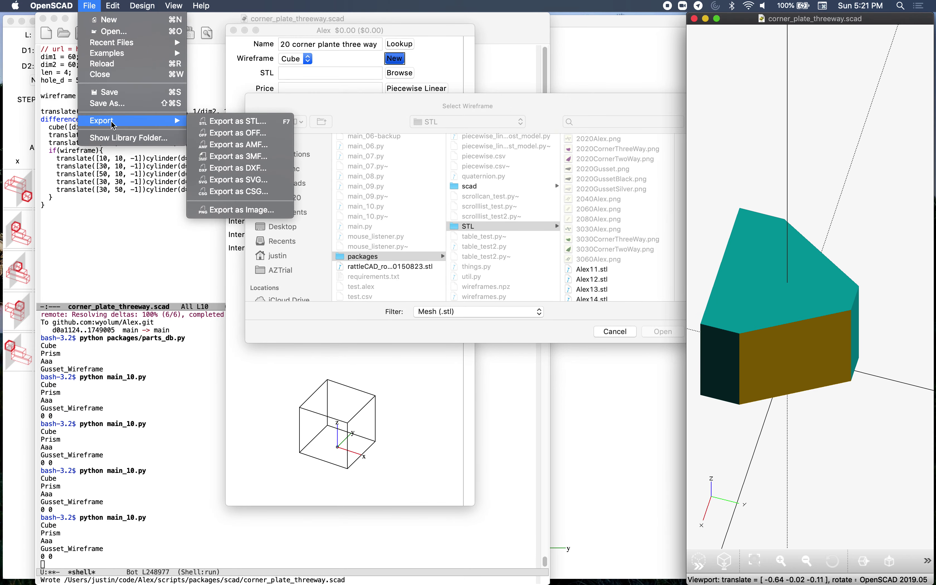
pyautogui.click(229, 121)
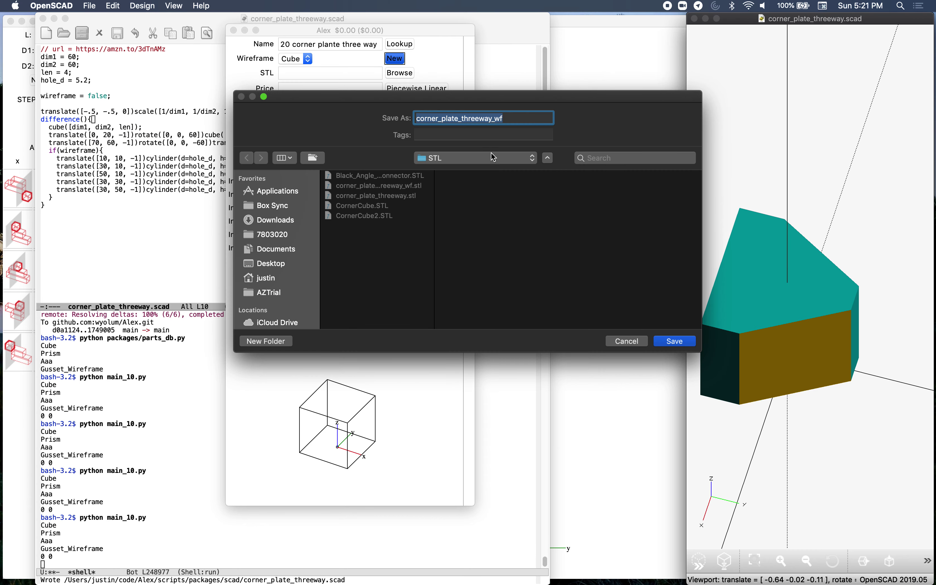
pyautogui.click(495, 157)
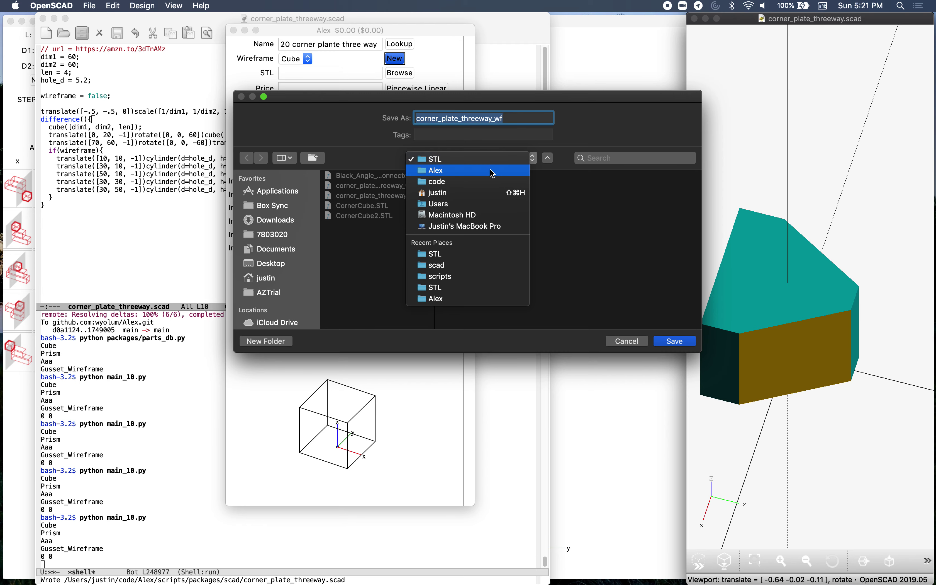
pyautogui.click(494, 170)
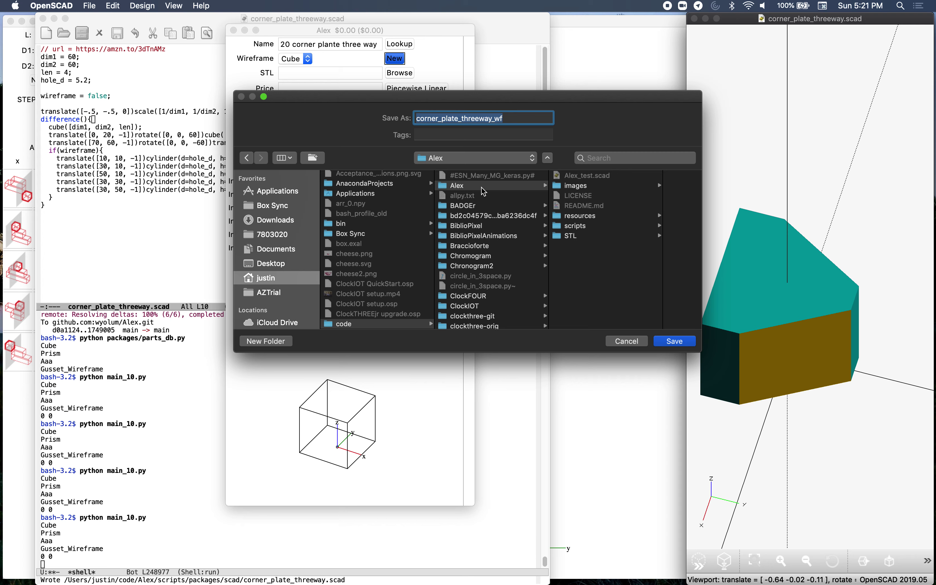
pyautogui.click(575, 226)
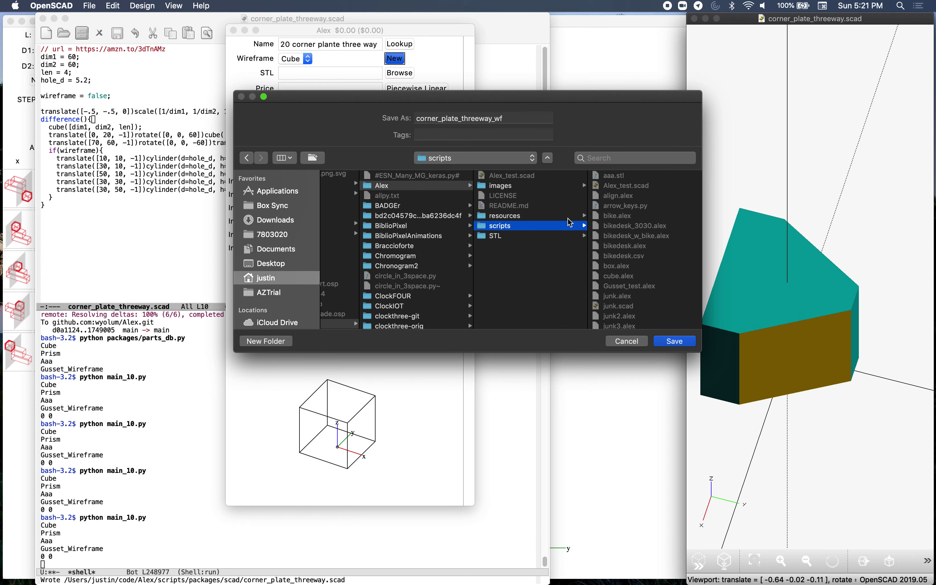
pyautogui.scroll(-10, 623, 233)
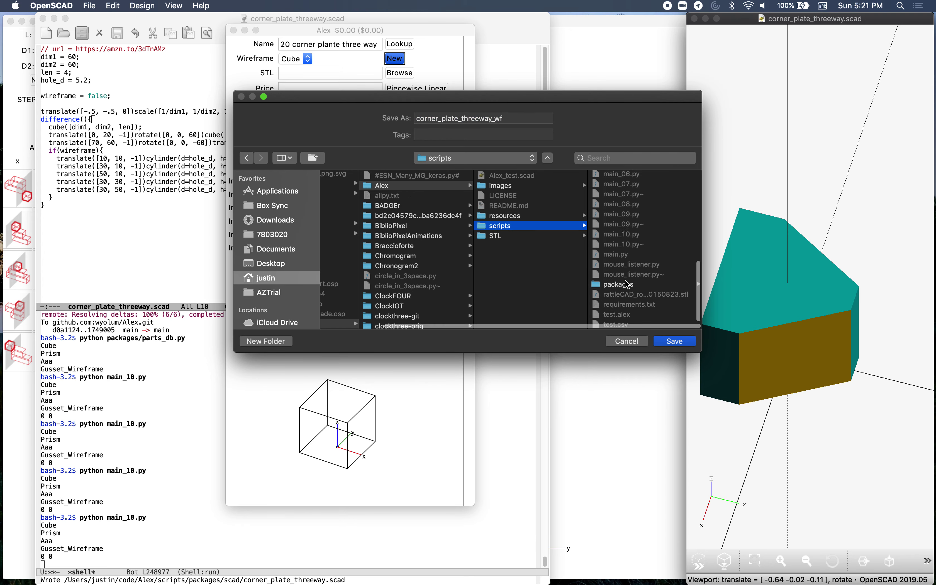
pyautogui.click(628, 284)
pyautogui.scroll(-5, 617, 198)
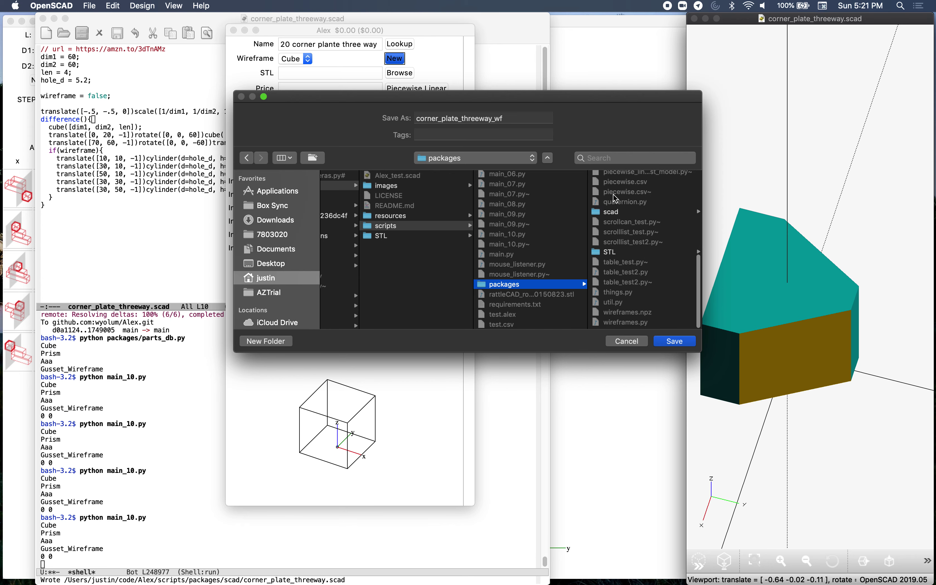
pyautogui.click(609, 252)
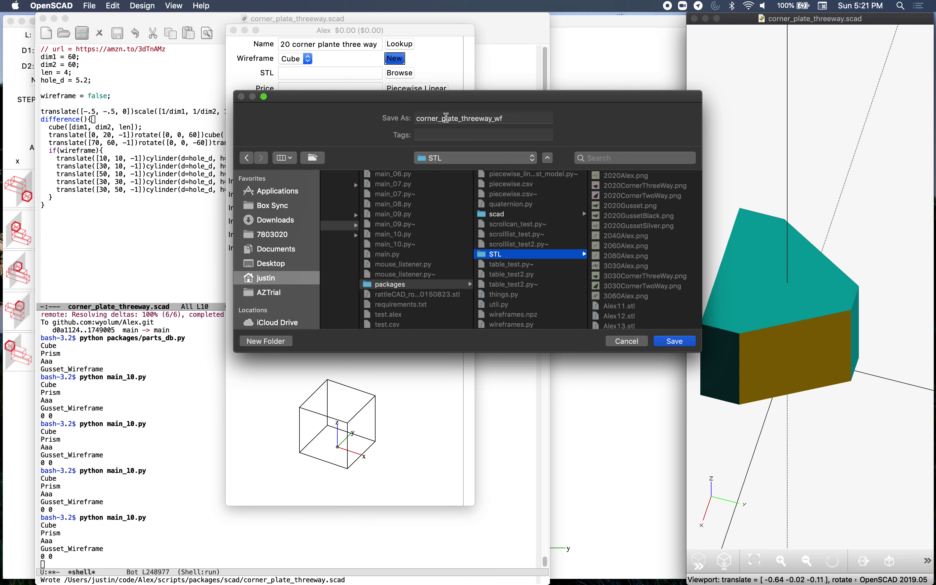
pyautogui.click(682, 345)
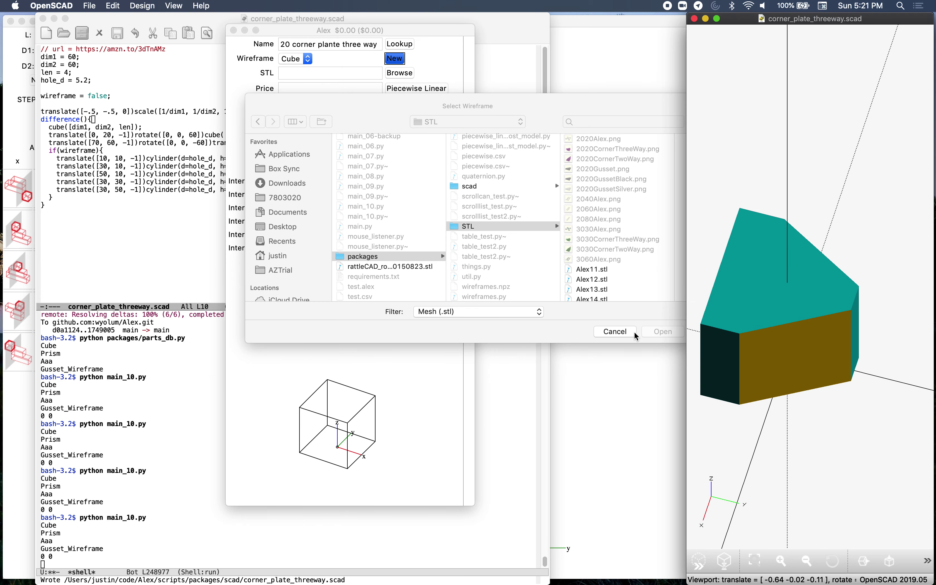
# Select corner_plate_threeway_wf.stl in the Select Wireframe chooser and open it
pyautogui.click(585, 221)
pyautogui.scroll(-5, 585, 223)
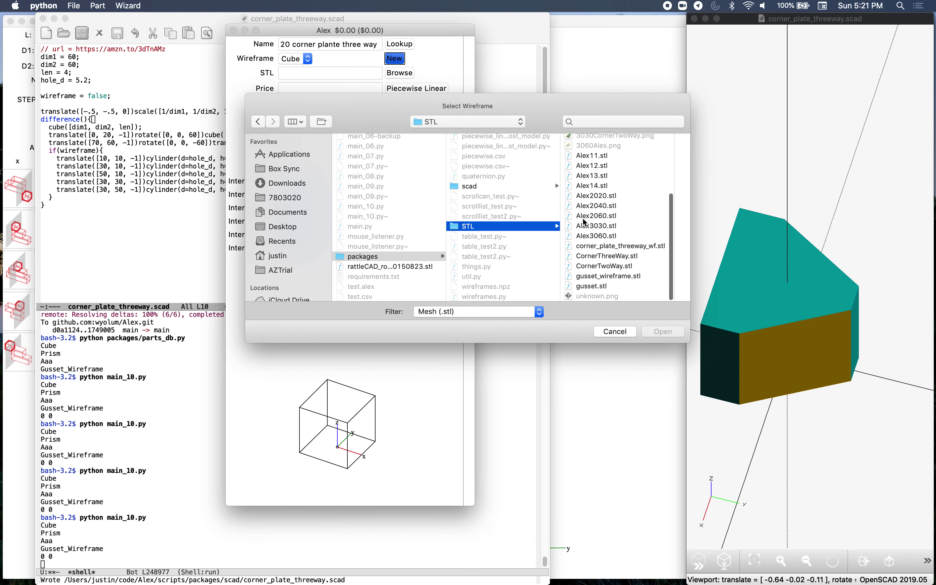
pyautogui.click(631, 248)
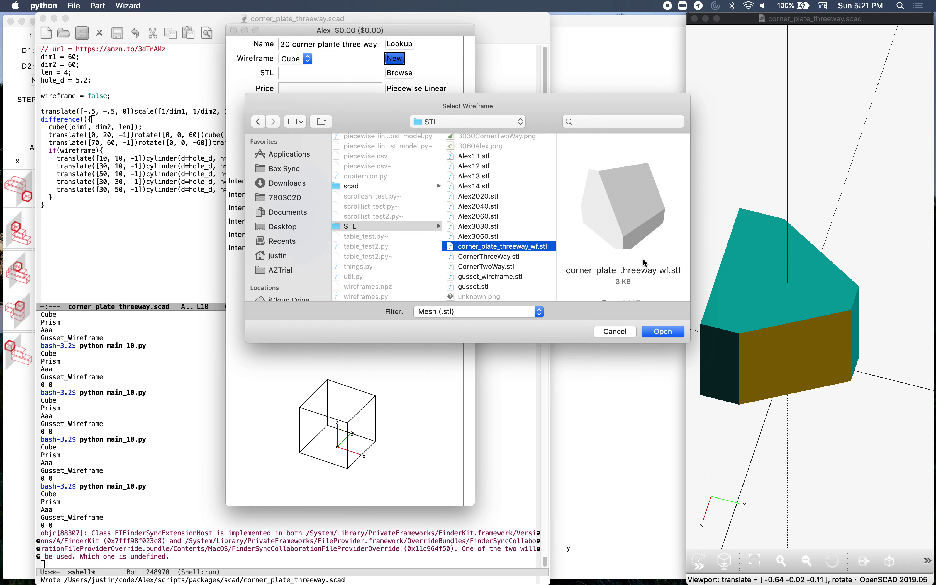
pyautogui.click(671, 331)
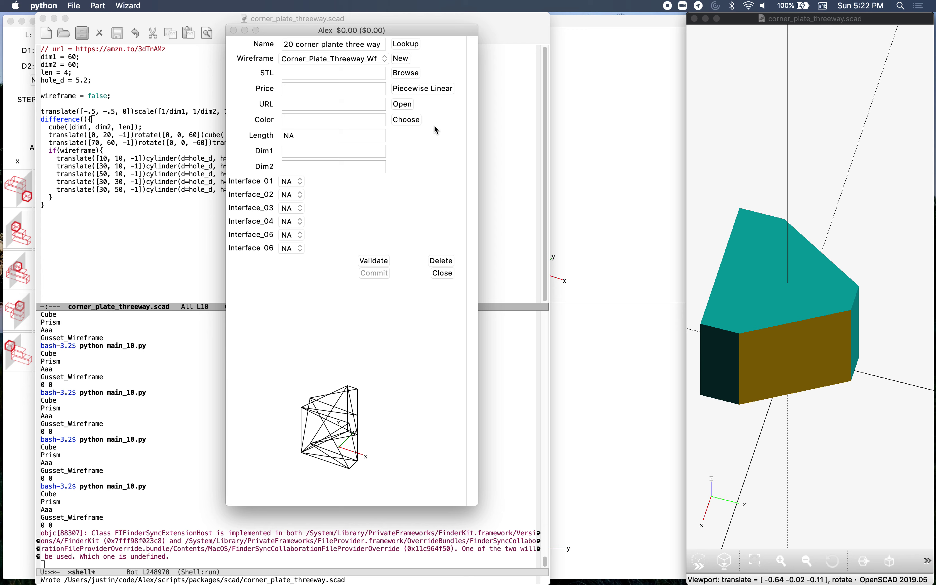
# In corner_plate_threeway.scad, change 'wireframe = false;' to true and save the file
pyautogui.click(410, 74)
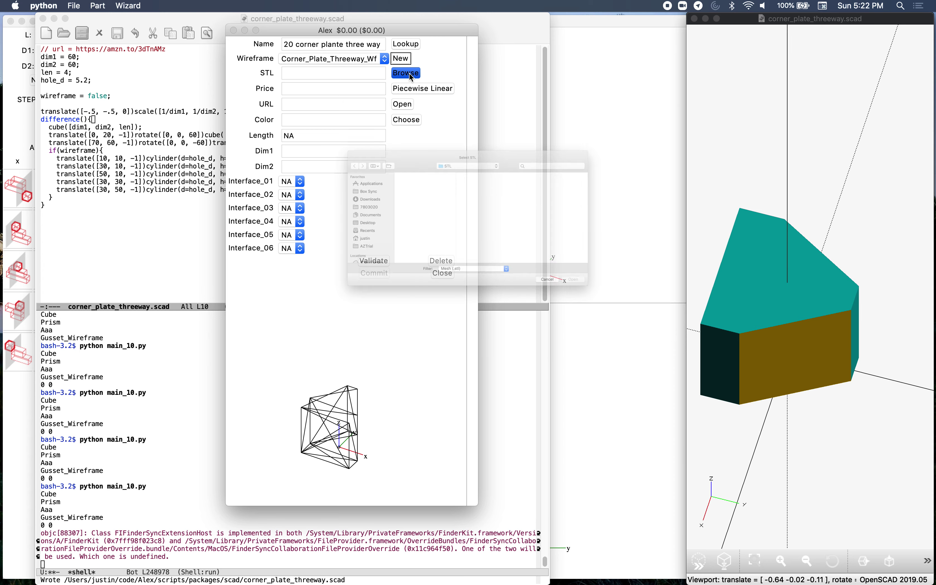
pyautogui.click(789, 120)
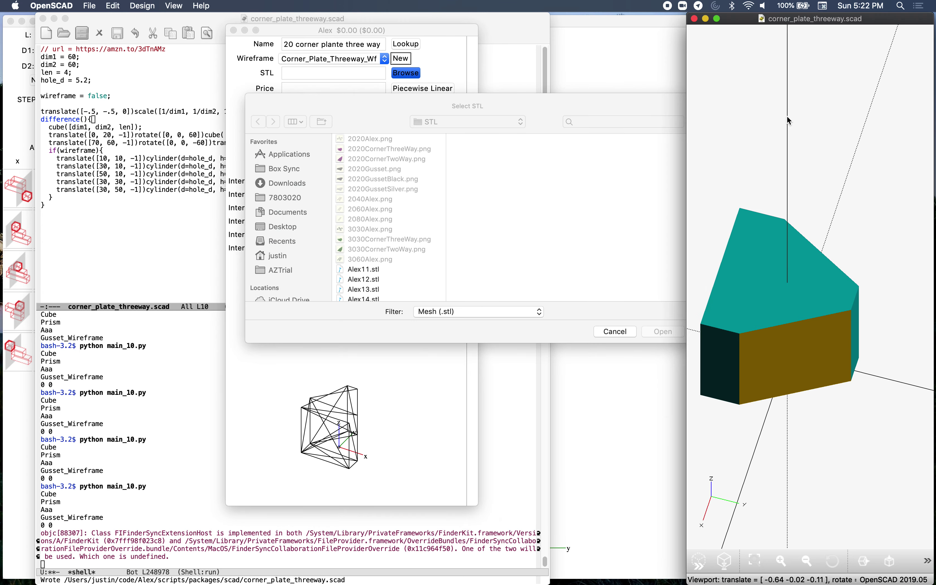
pyautogui.click(154, 140)
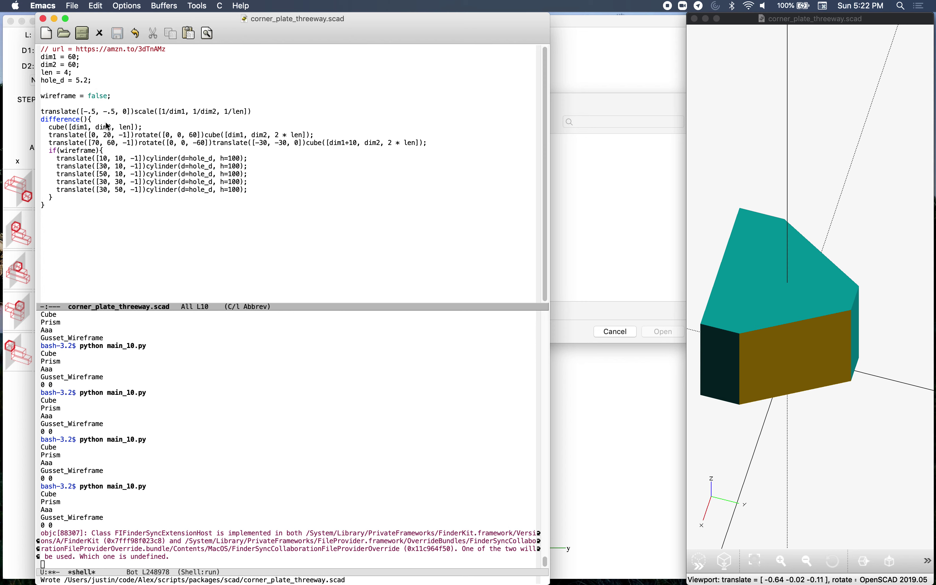
pyautogui.scroll(2, 108, 126)
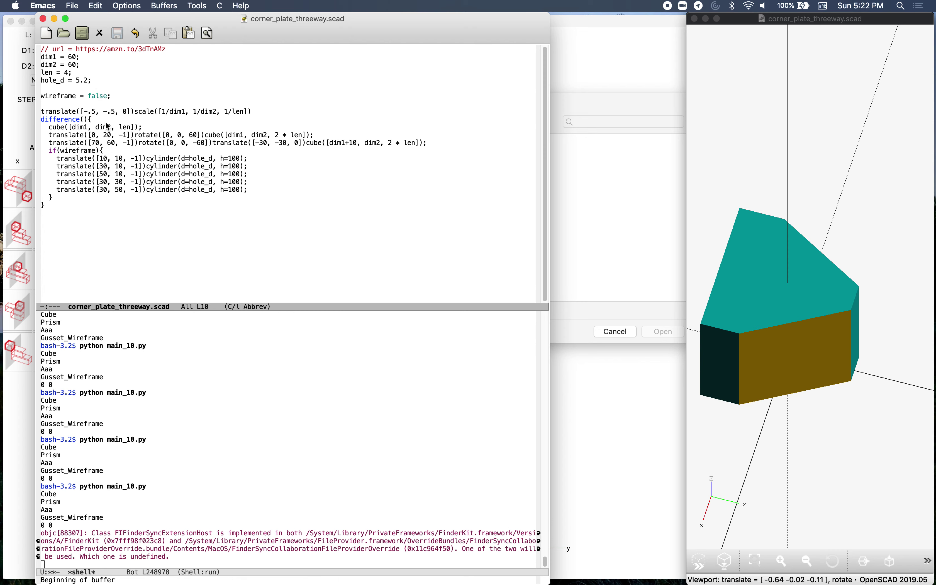
pyautogui.press('Up')
pyautogui.press('Up')
pyautogui.press('Up')
pyautogui.hotkey('alt', 'f')
pyautogui.hotkey('alt', 'BackSpace')
pyautogui.write('true')
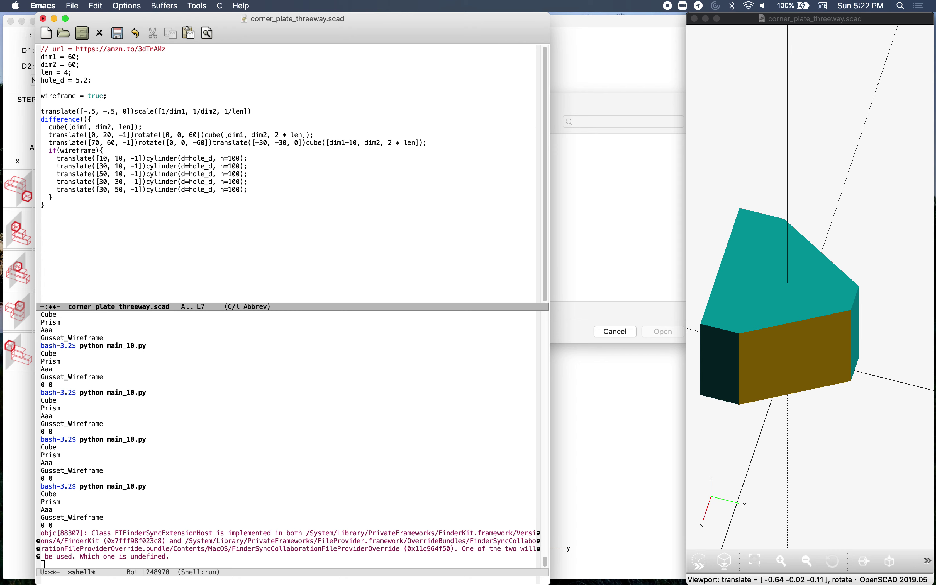
pyautogui.hotkey('ctrl', 'x')
pyautogui.hotkey('ctrl', 's')
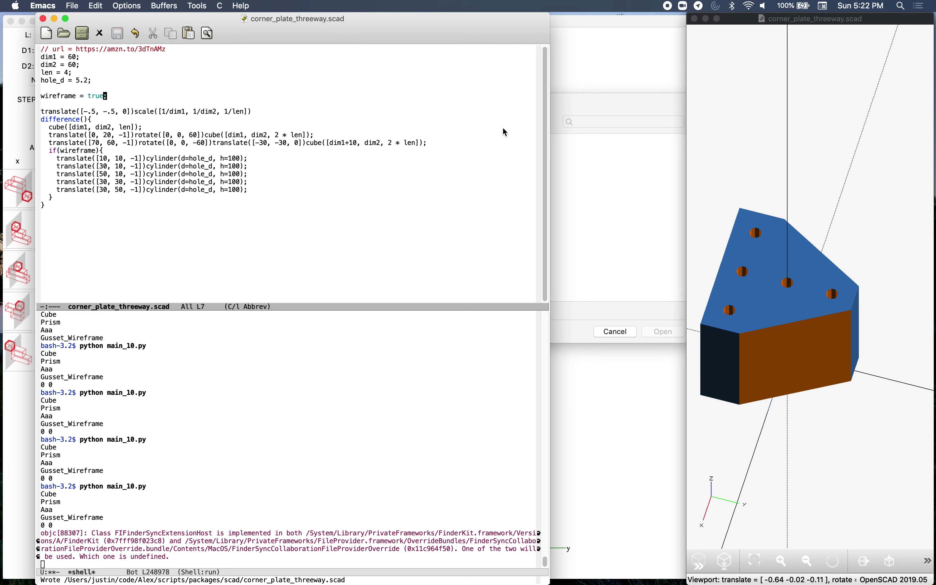
# Fully render the plate in OpenSCAD with Design > Render
pyautogui.click(877, 112)
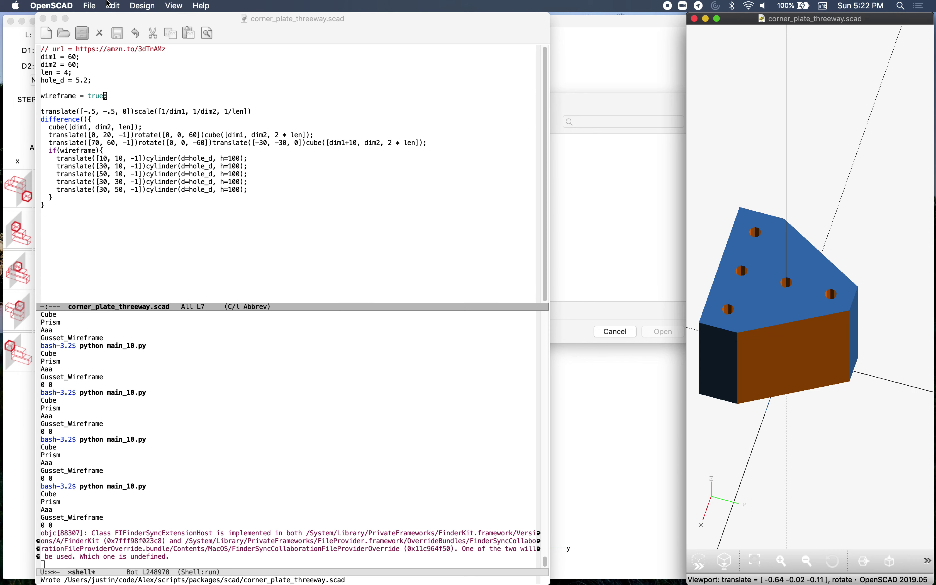
pyautogui.click(142, 6)
pyautogui.click(168, 58)
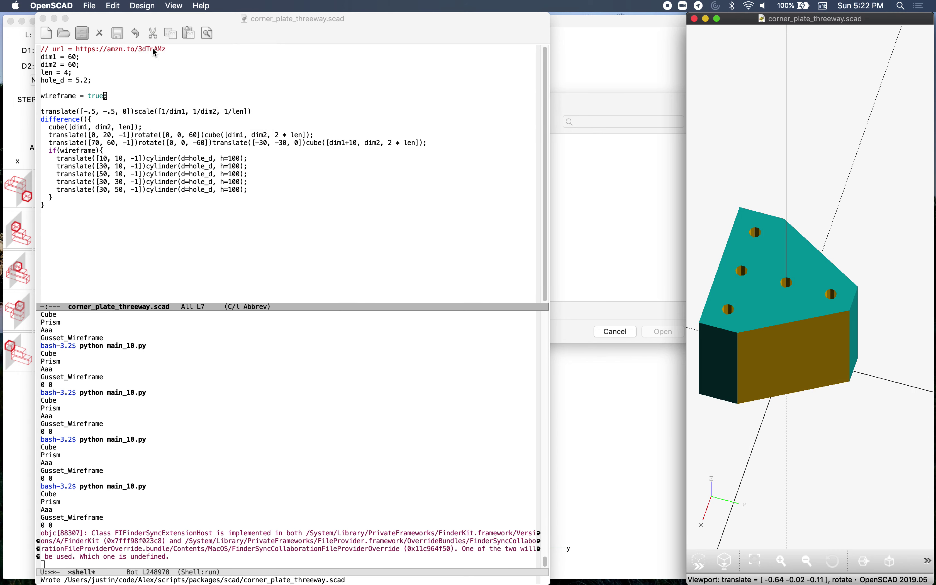
pyautogui.click(89, 6)
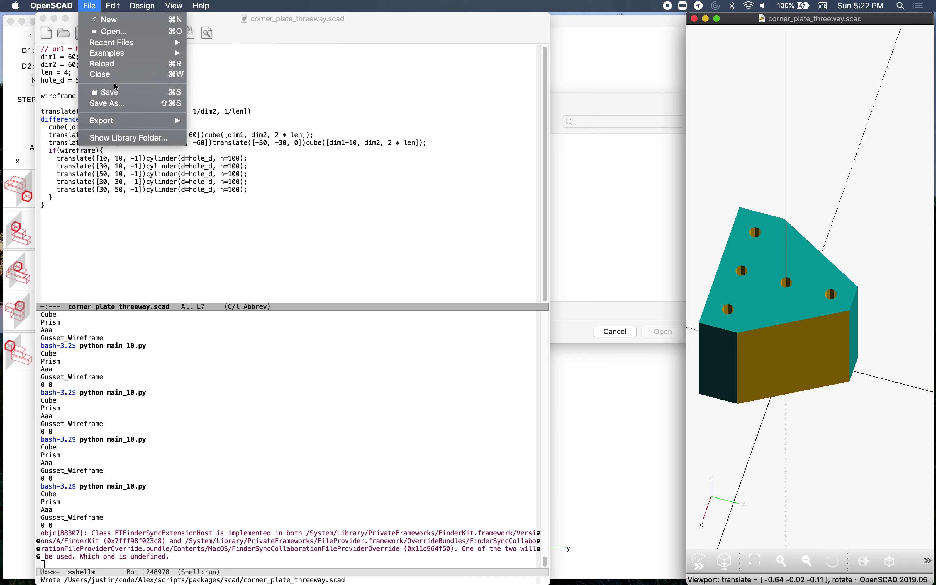
# Export the holed plate as corner_plate_threeway.stl into the STL folder, dropping the _wf suffix
pyautogui.moveTo(126, 122)
pyautogui.click(226, 124)
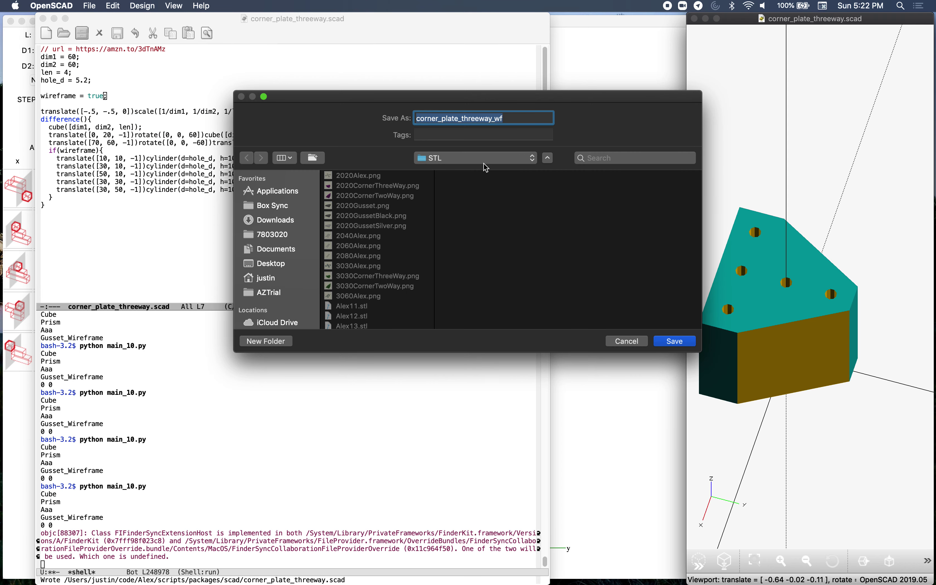
pyautogui.click(488, 158)
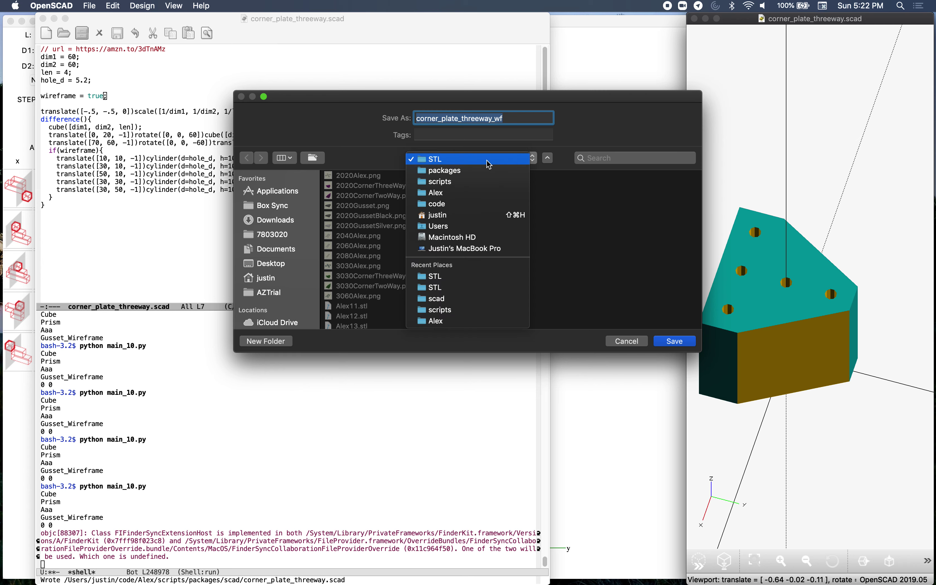
pyautogui.click(487, 160)
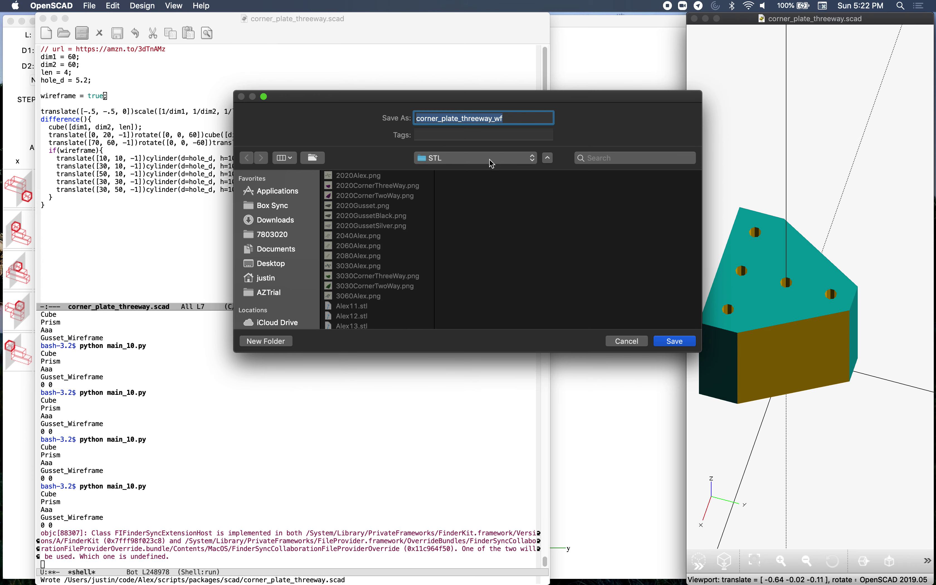
pyautogui.click(508, 121)
pyautogui.press('BackSpace')
pyautogui.press('BackSpace')
pyautogui.press('BackSpace')
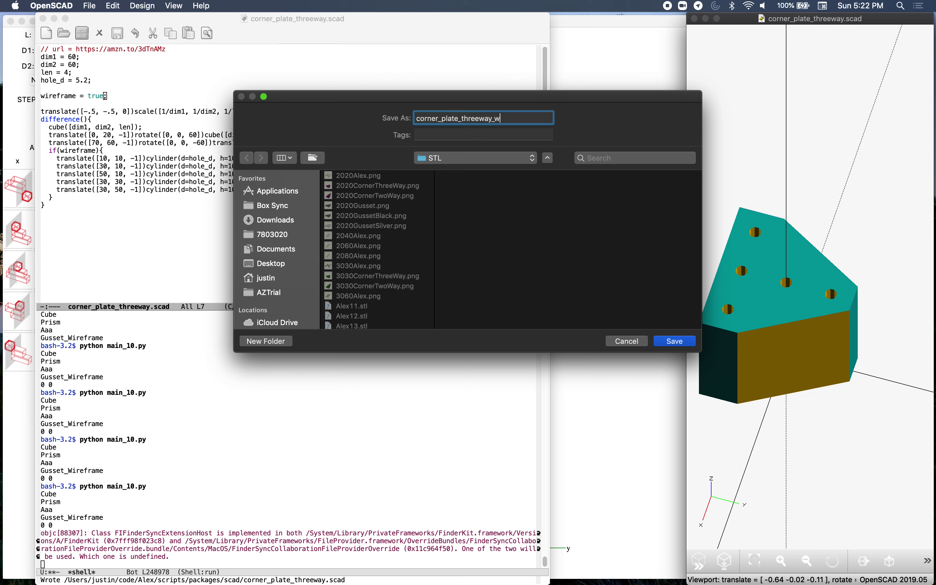
pyautogui.click(676, 342)
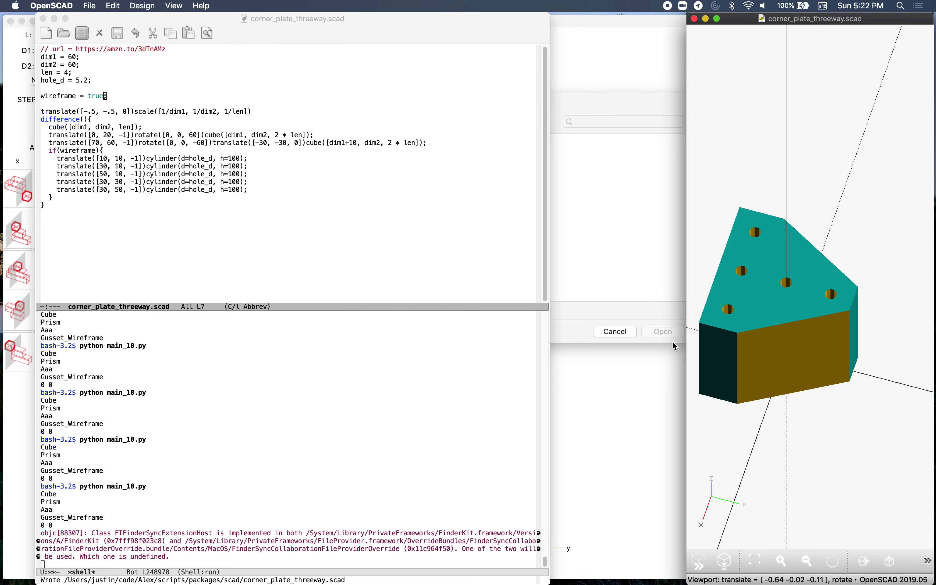
# Set corner_plate_threeway.stl as the STL file of the new Alex part
pyautogui.hotkey('ctrl', 'Up')
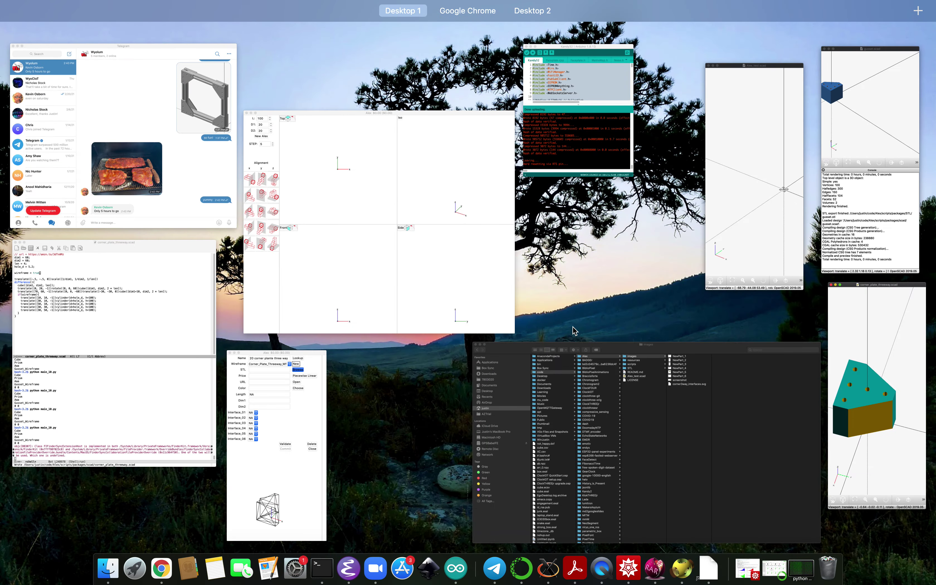
pyautogui.click(322, 429)
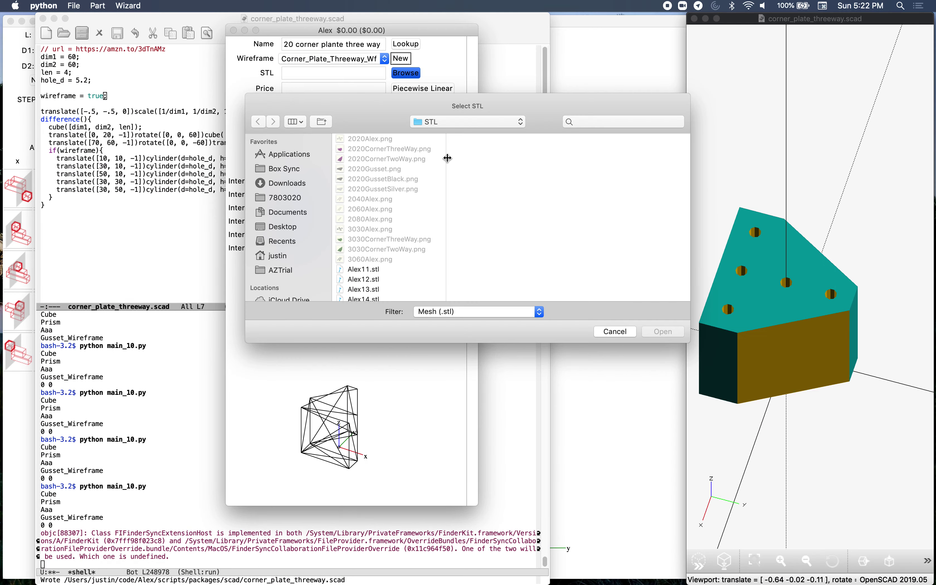
pyautogui.scroll(-5, 408, 212)
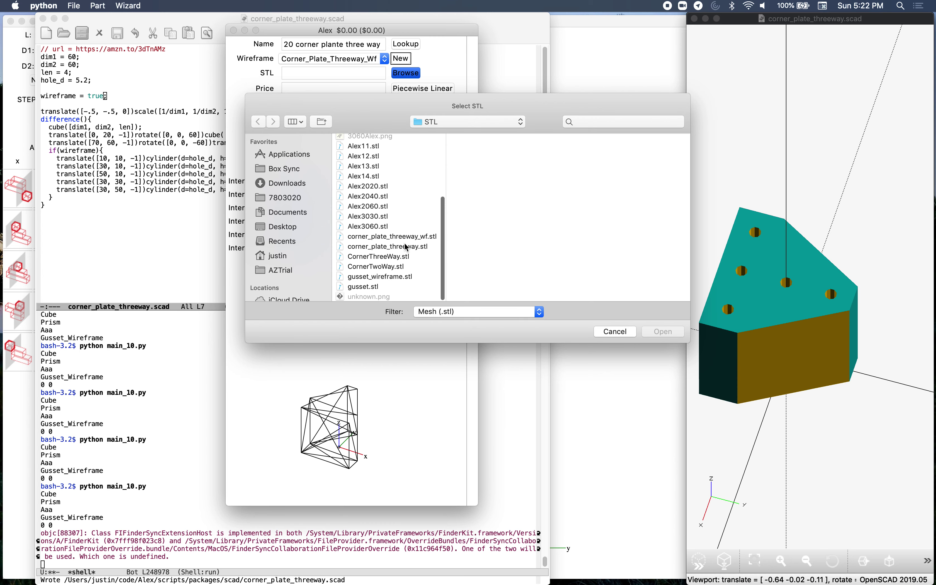
pyautogui.click(409, 248)
pyautogui.click(665, 331)
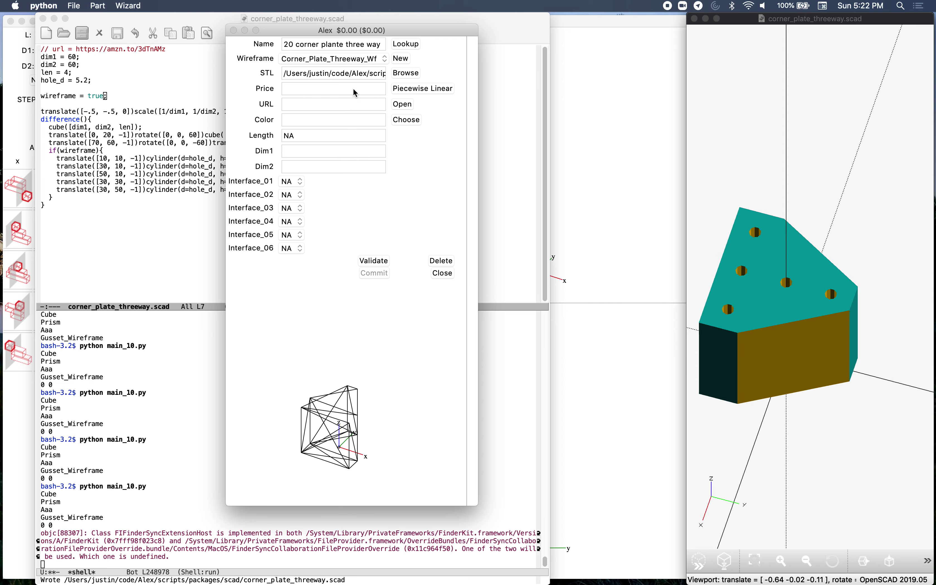
pyautogui.press('super+Tab')
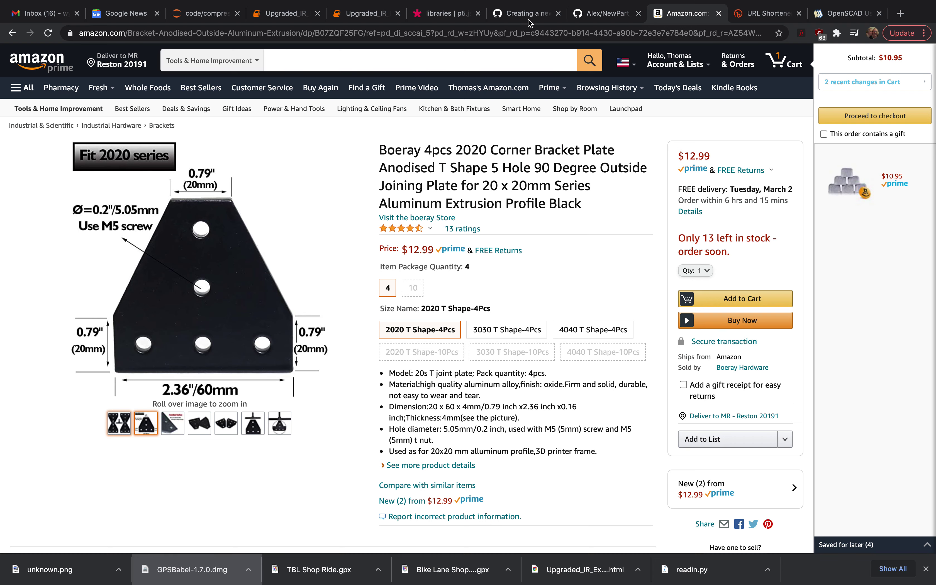
# Check the four-pack price and compute 13/4 in Chrome's address bar, giving 3.25 per plate
pyautogui.click(849, 14)
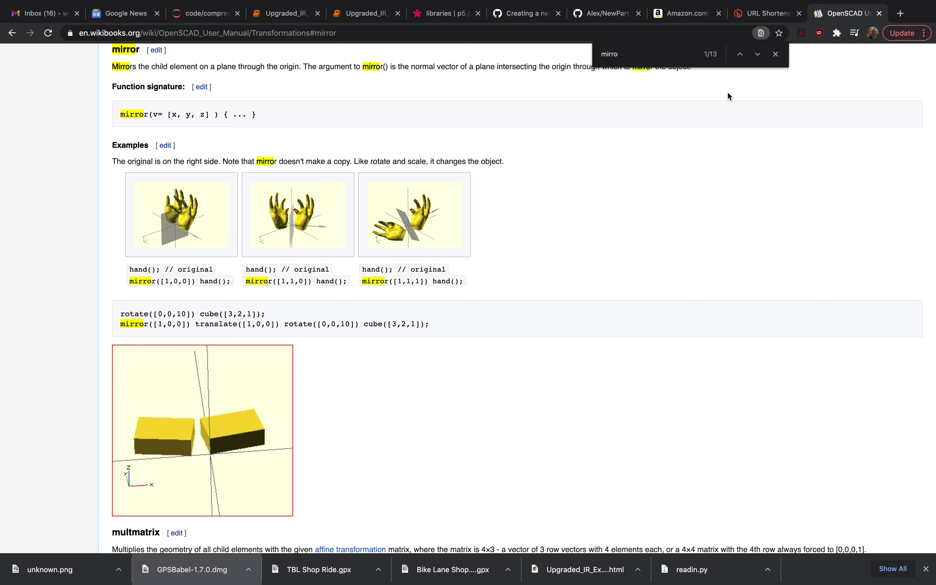
pyautogui.click(606, 32)
pyautogui.write('13')
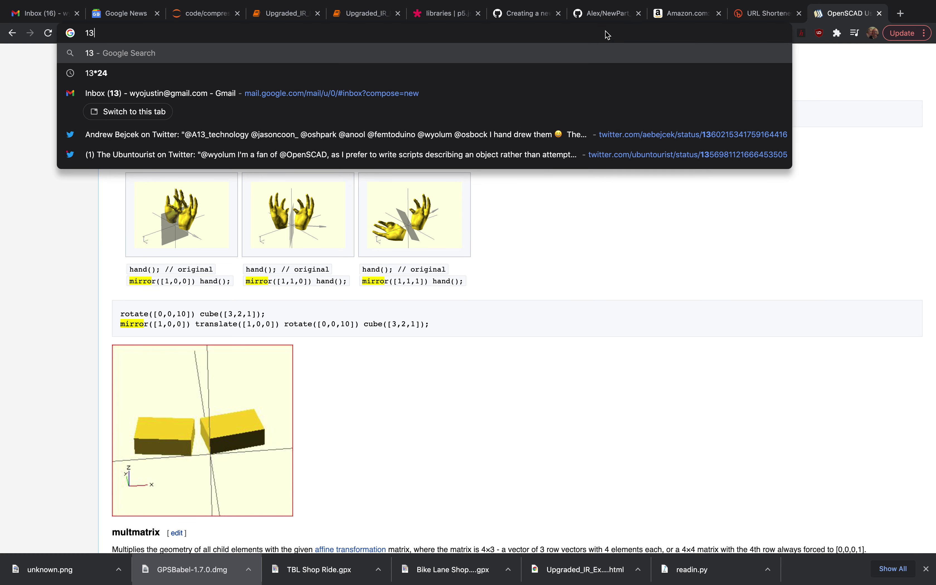
pyautogui.write('/4')
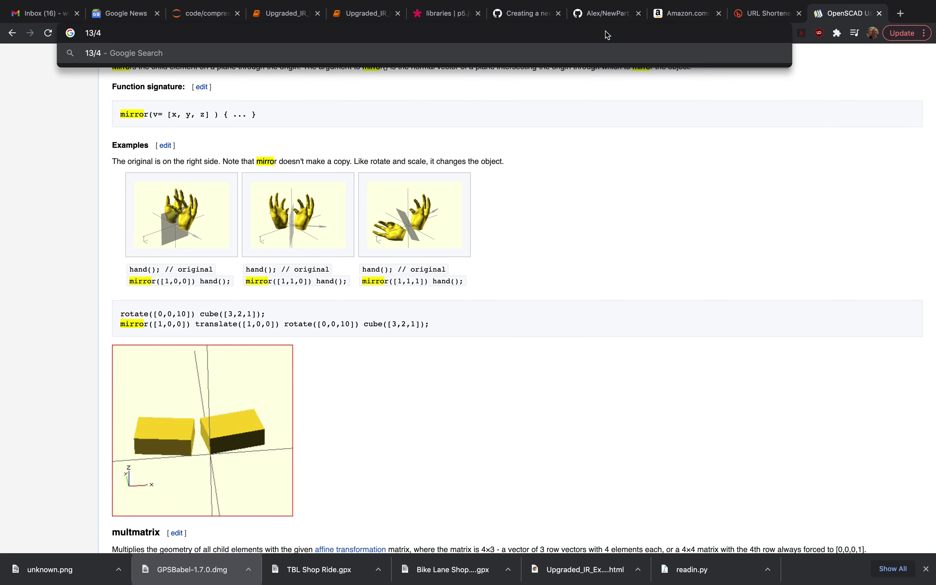
pyautogui.press('Return')
pyautogui.press('super+Tab')
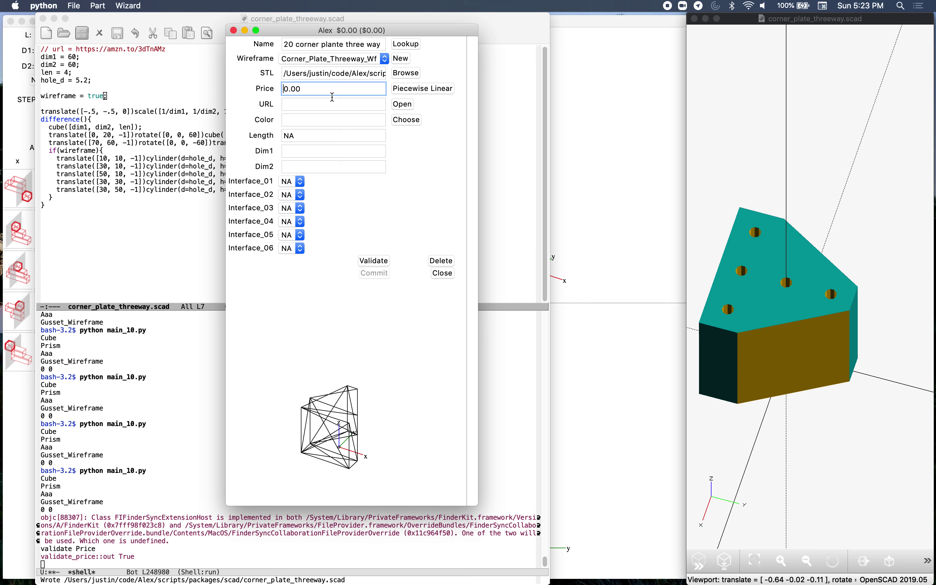
# Replace the Price field's 0.00 with 3.25
pyautogui.press('BackSpace')
pyautogui.write('3.25')
pyautogui.press('BackSpace')
pyautogui.click(335, 107)
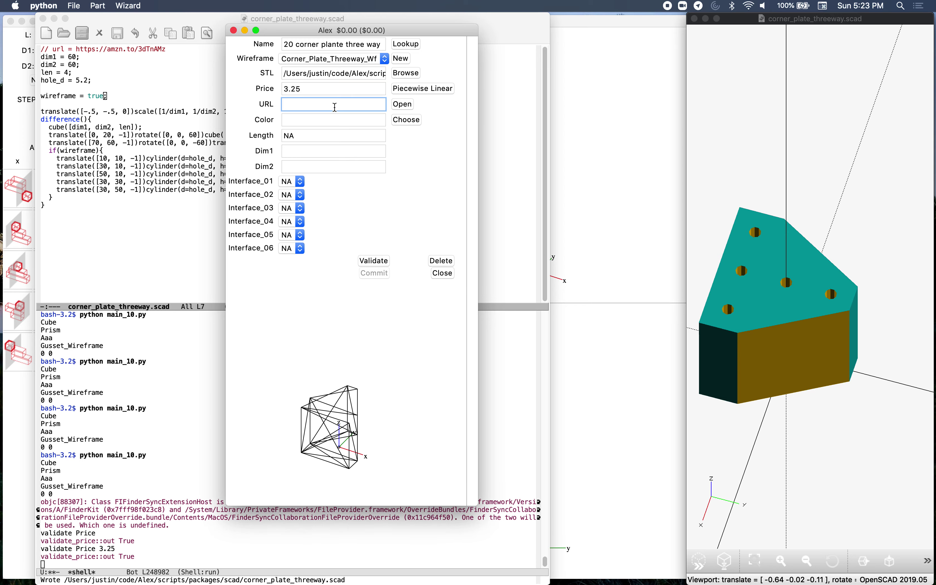
pyautogui.press('super+Tab')
pyautogui.press('super+Tab')
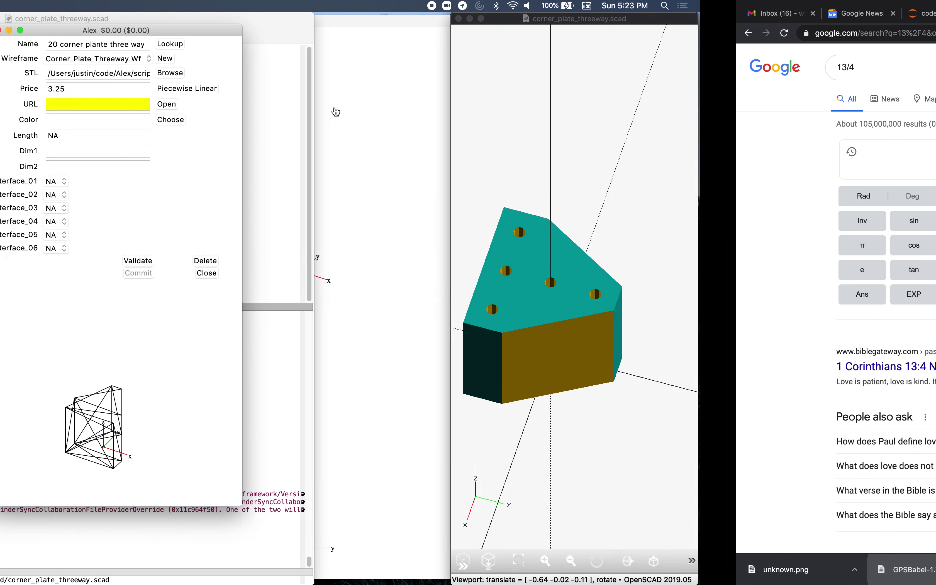
pyautogui.click(147, 50)
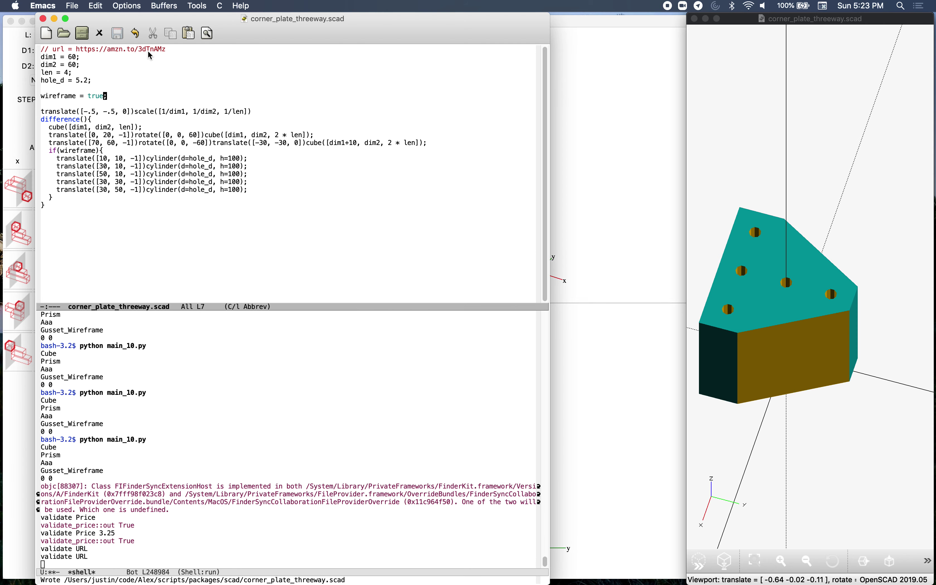
pyautogui.press('Up')
pyautogui.press('Up')
pyautogui.press('Up')
pyautogui.press('Up')
pyautogui.press('Up')
pyautogui.press('Up')
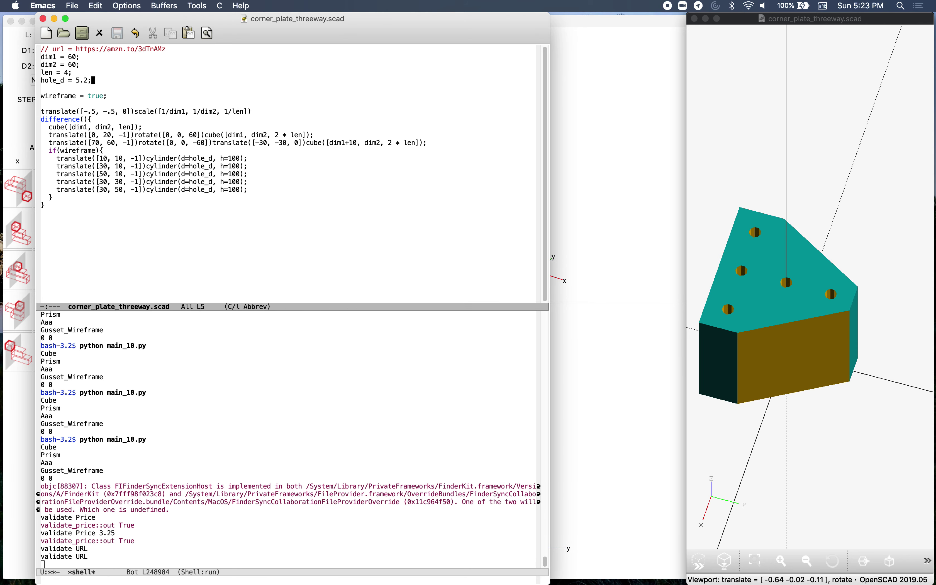
pyautogui.hotkey('alt', 'b')
pyautogui.hotkey('ctrl', 'space')
pyautogui.hotkey('alt', 'f')
pyautogui.hotkey('alt', 'f')
pyautogui.hotkey('alt', 'f')
pyautogui.hotkey('alt', 'f')
pyautogui.press('super+c')
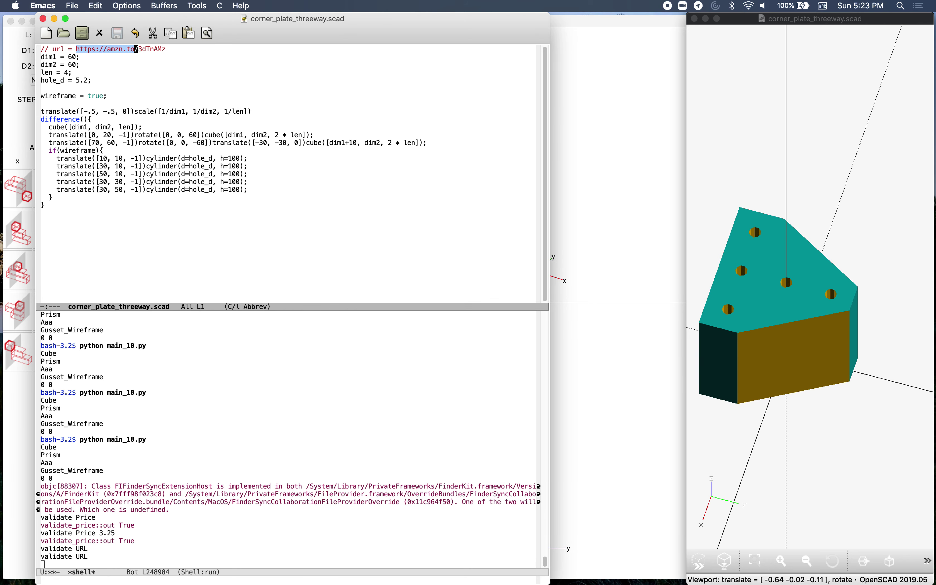
pyautogui.hotkey('alt', 'w')
pyautogui.press('super+Tab')
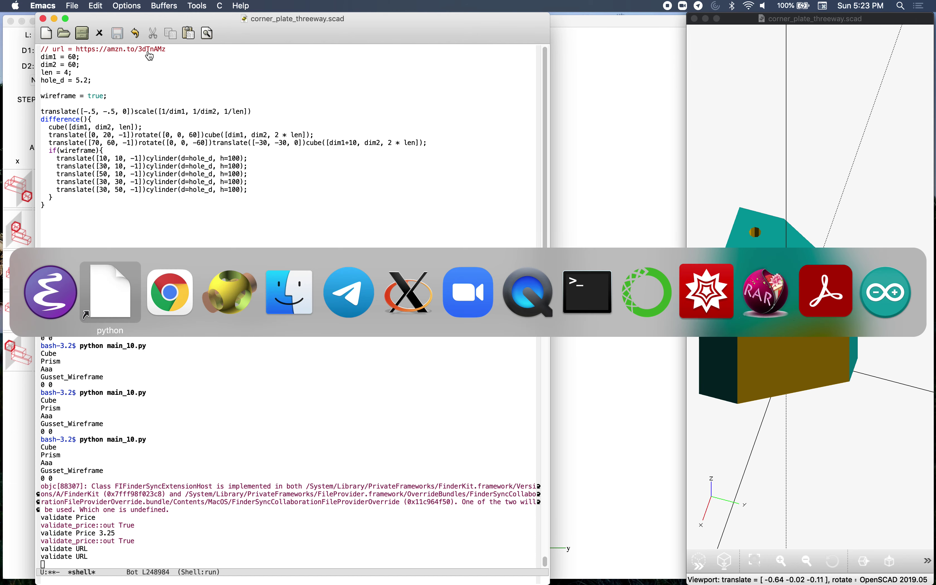
pyautogui.press('super+v')
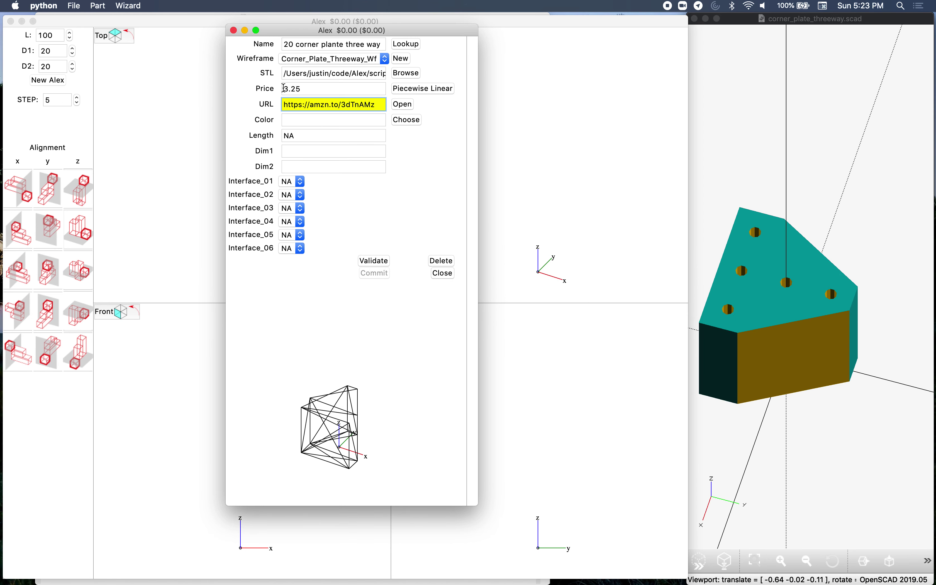
pyautogui.press('Tab')
pyautogui.press('Tab')
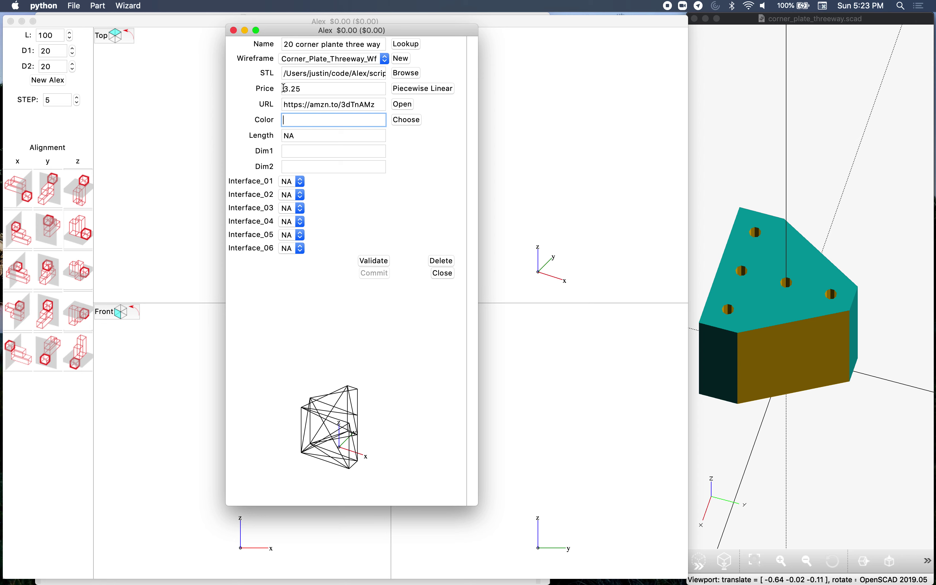
# Give the part colour #424242, length 4, Dim1 60 and Dim2 60
pyautogui.click(402, 121)
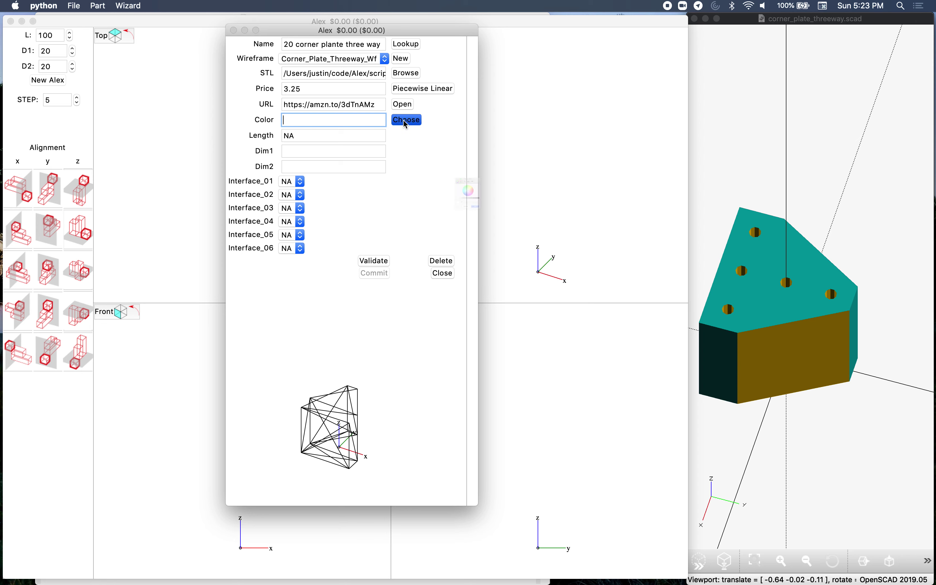
pyautogui.click(495, 217)
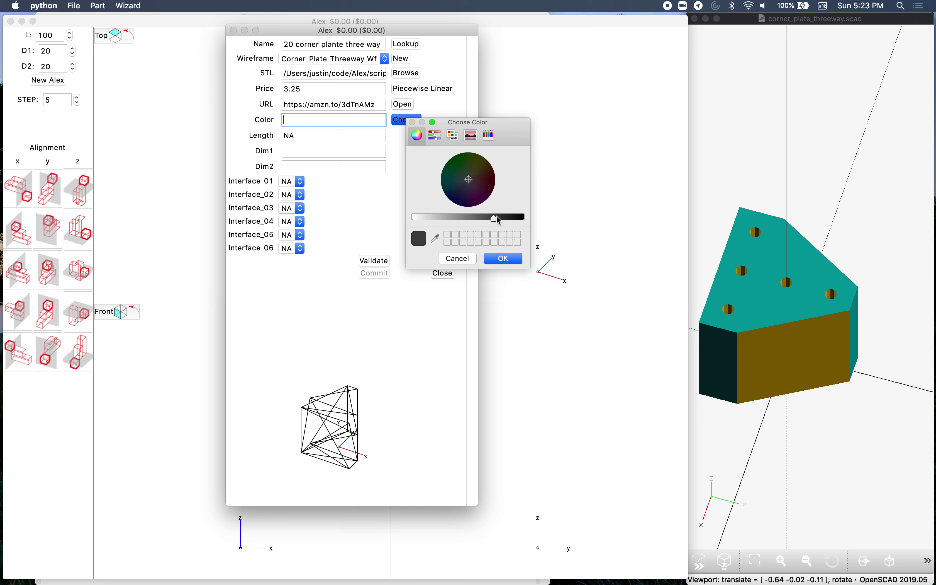
pyautogui.click(507, 259)
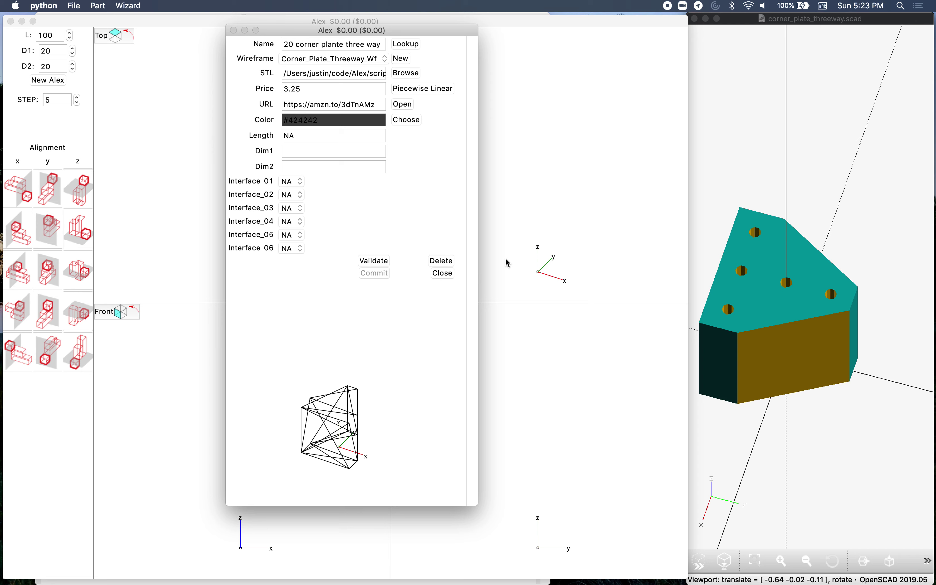
pyautogui.click(314, 138)
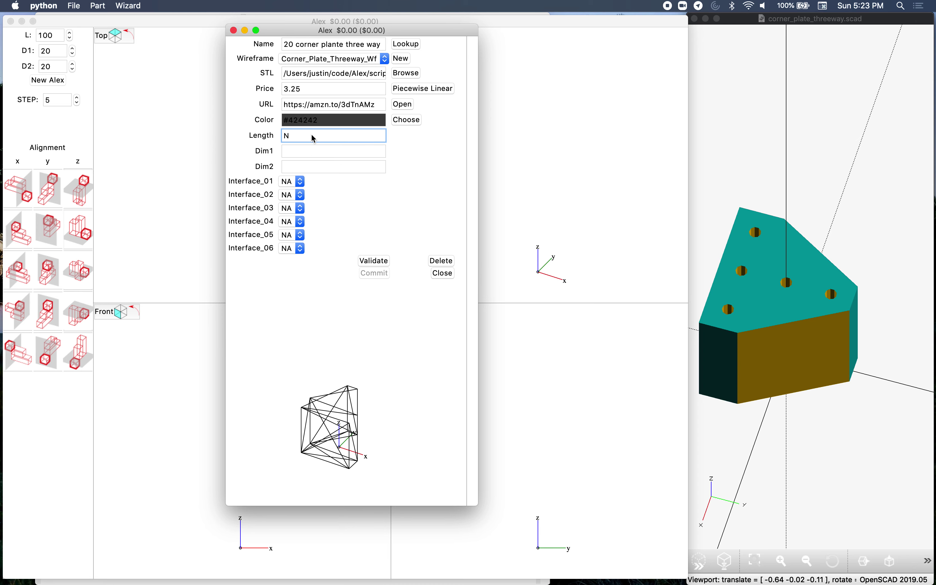
pyautogui.write('4')
pyautogui.press('Tab')
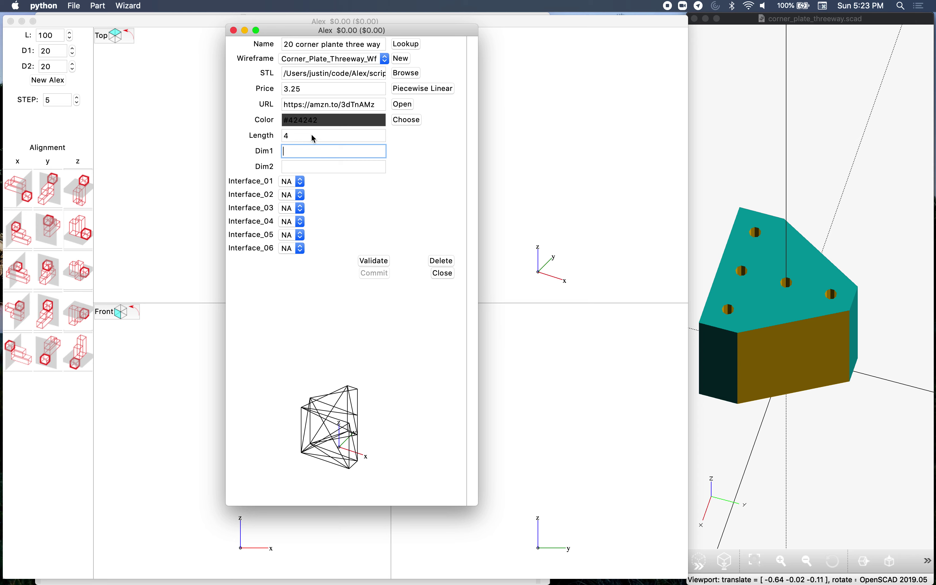
pyautogui.write('60')
pyautogui.press('Tab')
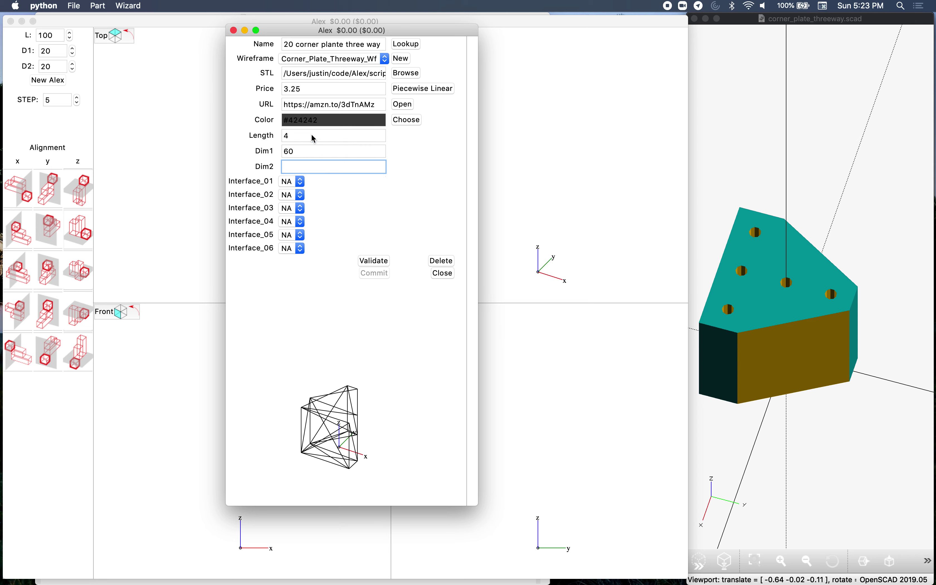
pyautogui.write('60')
# Validate and commit the part to the library, then close the form
pyautogui.click(382, 263)
pyautogui.click(384, 275)
pyautogui.click(233, 30)
# Pick '2020 corner plante three way' in Part Lookup and add it to the assembly ($3.25 total)
pyautogui.click(102, 6)
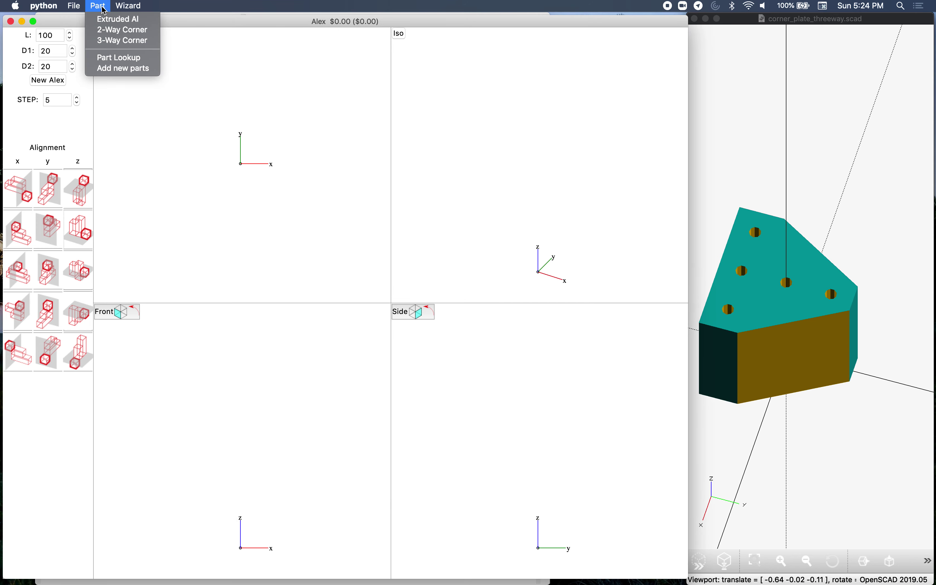
pyautogui.click(123, 63)
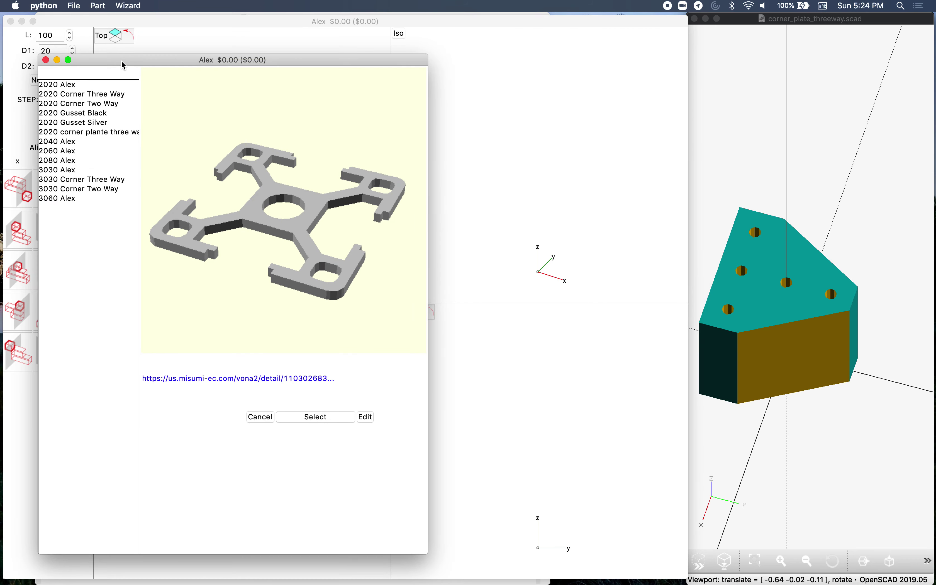
pyautogui.click(90, 132)
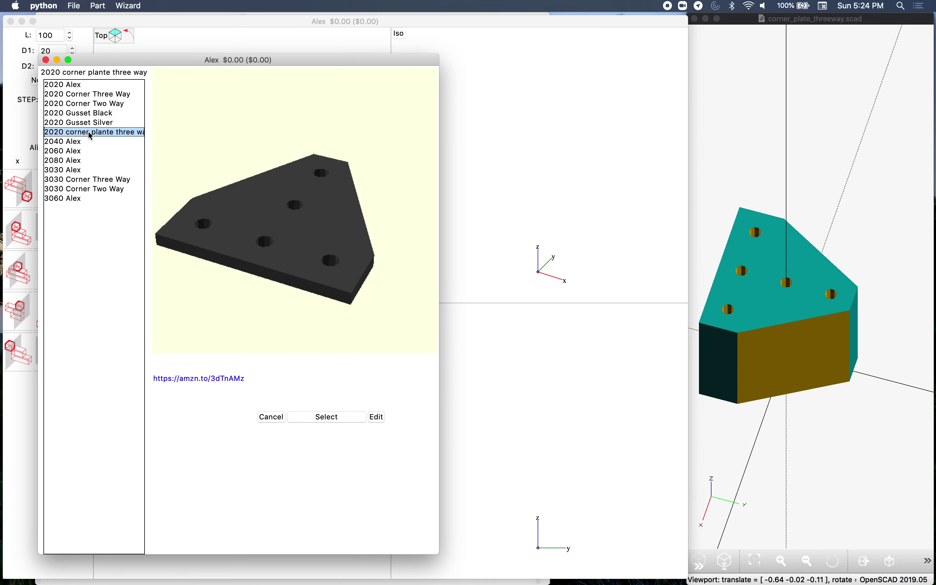
pyautogui.click(334, 417)
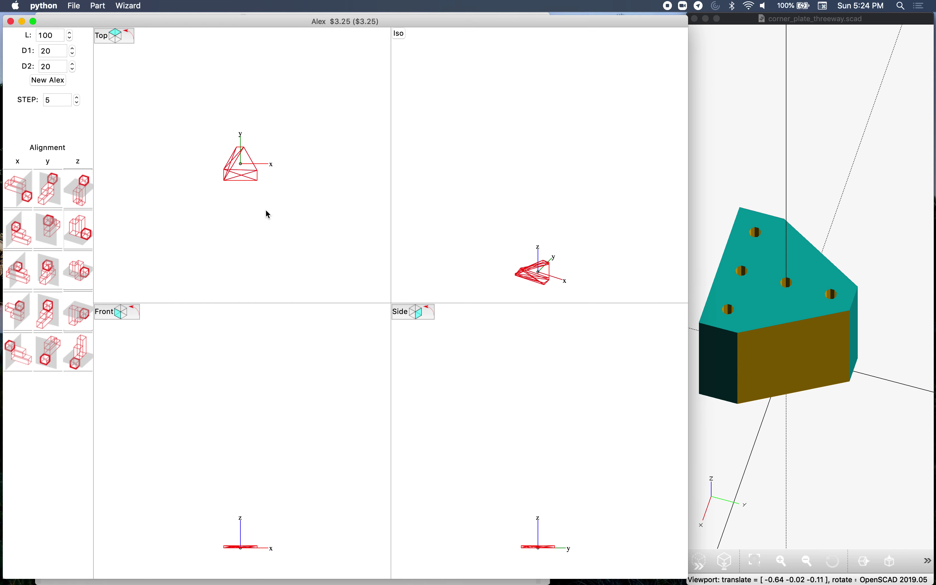
pyautogui.click(845, 141)
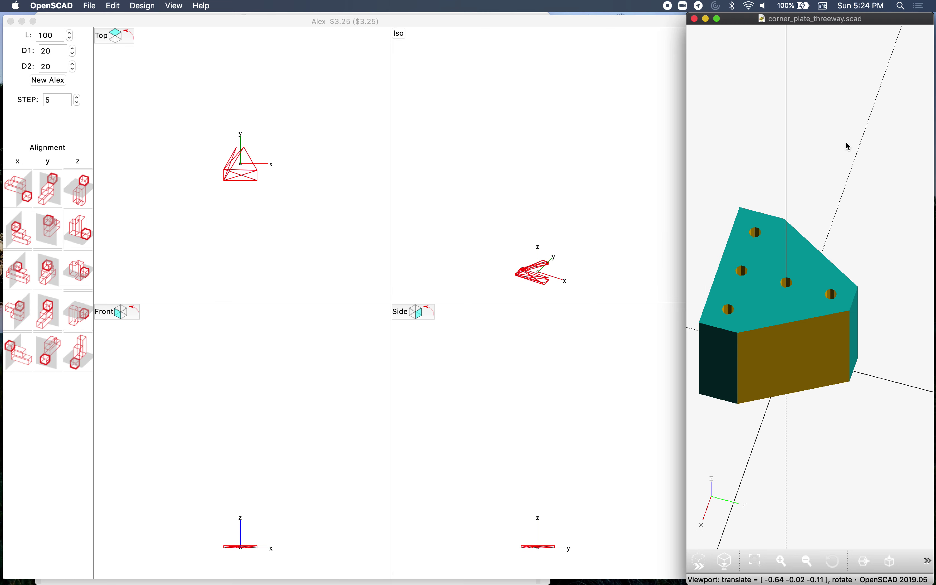
# Close the corner_plate_threeway.scad and gusset.scad tabs to show Alex_test.scad's red plate render
pyautogui.click(695, 19)
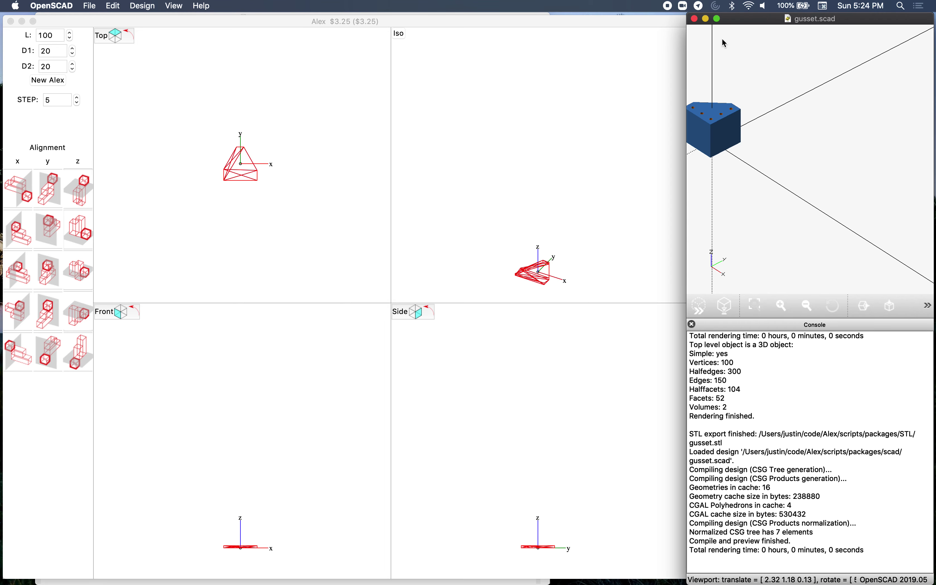
pyautogui.click(695, 19)
pyautogui.hscroll(5, 819, 262)
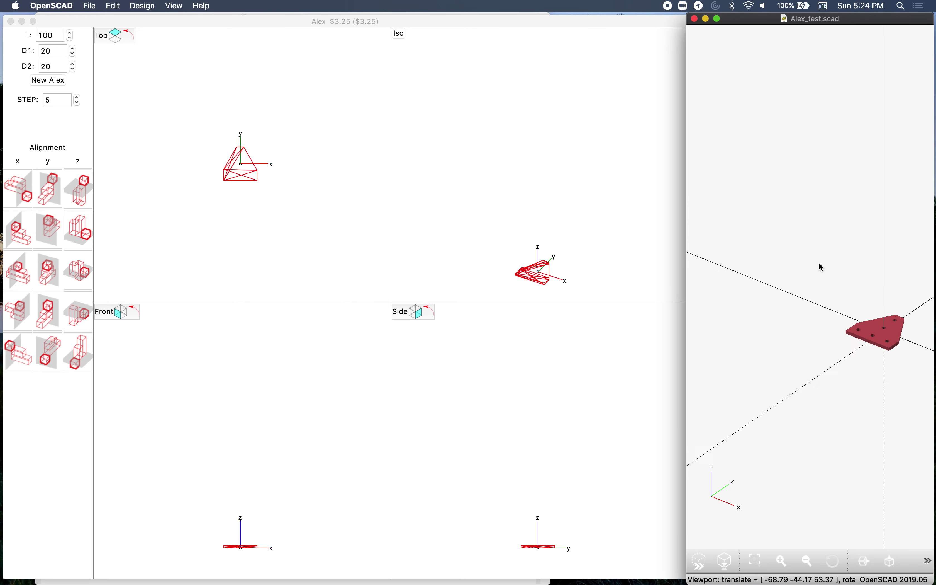
pyautogui.scroll(-5, 813, 254)
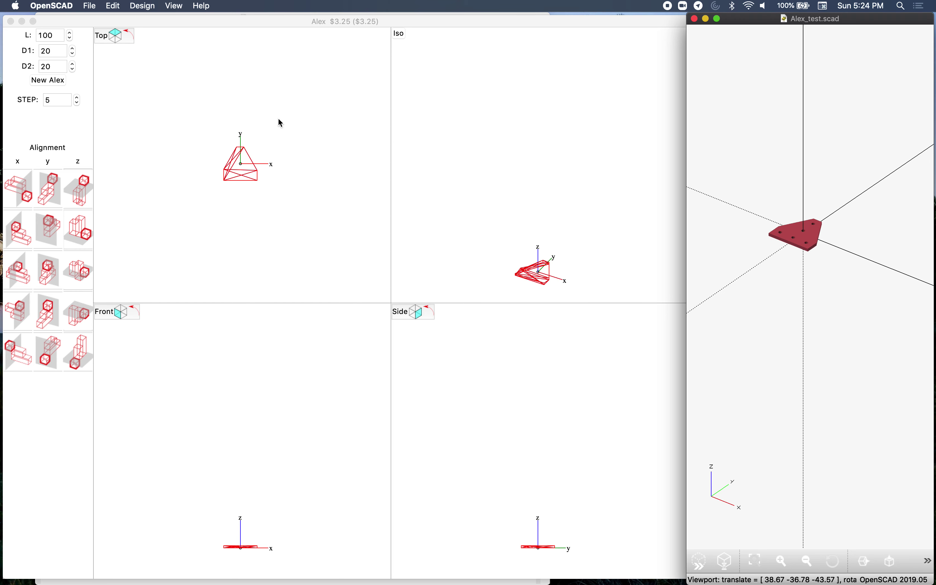
# Add a 100 mm extrusion and rotate it with the corner plate until upright
pyautogui.click(58, 79)
pyautogui.keyDown('shift'); pyautogui.click(525, 547); pyautogui.keyUp('shift')
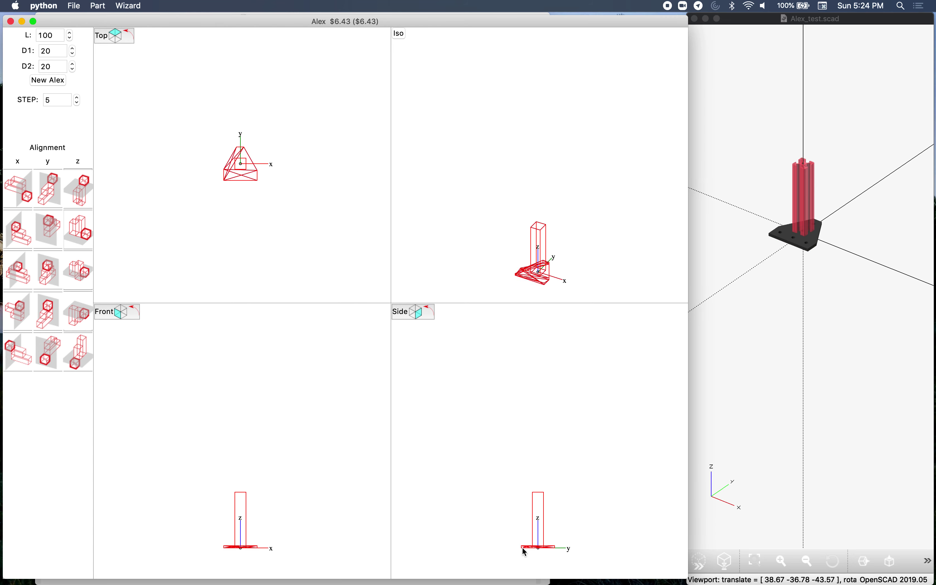
pyautogui.click(425, 314)
pyautogui.click(425, 314)
pyautogui.click(425, 314)
pyautogui.click(424, 314)
# Rotate the plate 90° and align it with the column along y and z
pyautogui.keyDown('shift'); pyautogui.click(543, 510); pyautogui.keyUp('shift')
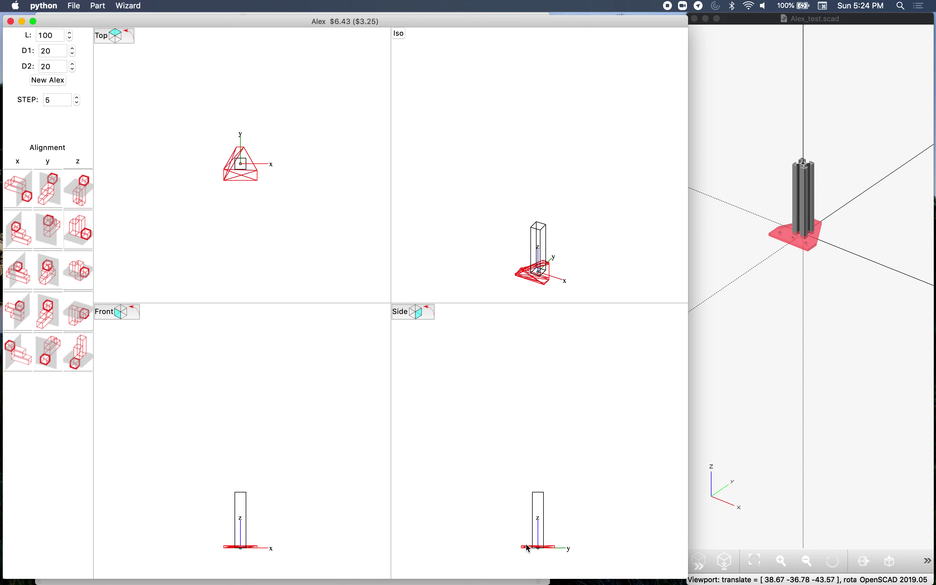
pyautogui.click(426, 314)
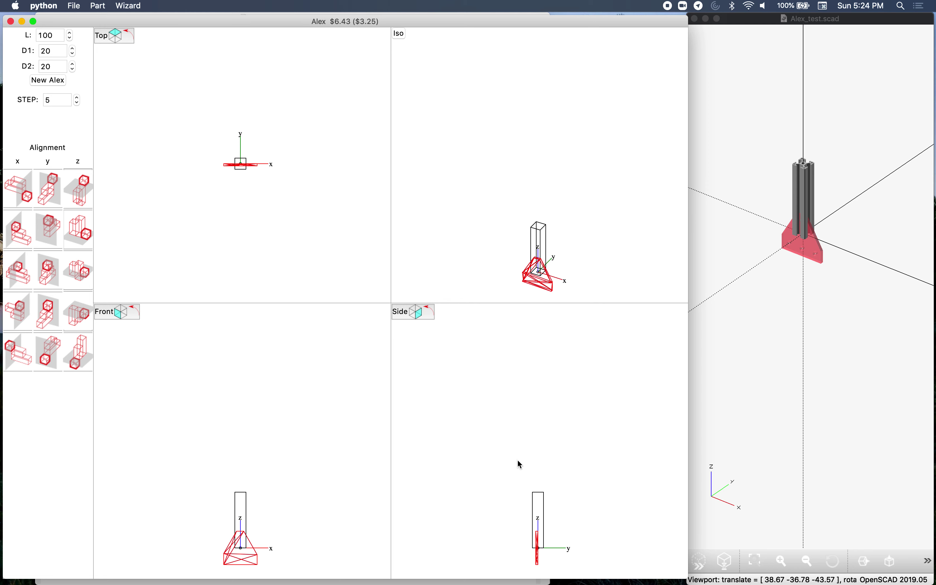
pyautogui.keyDown('shift'); pyautogui.click(542, 497); pyautogui.keyUp('shift')
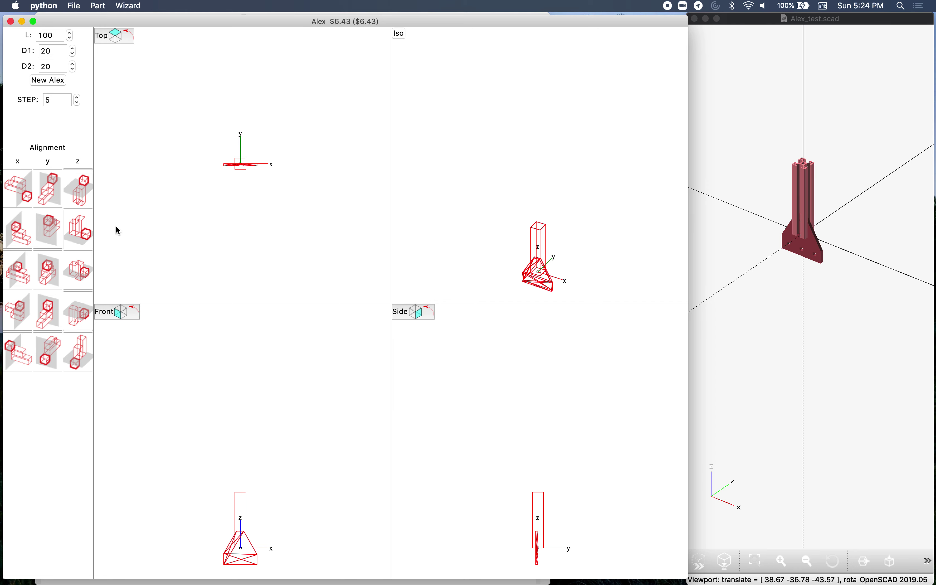
pyautogui.click(53, 230)
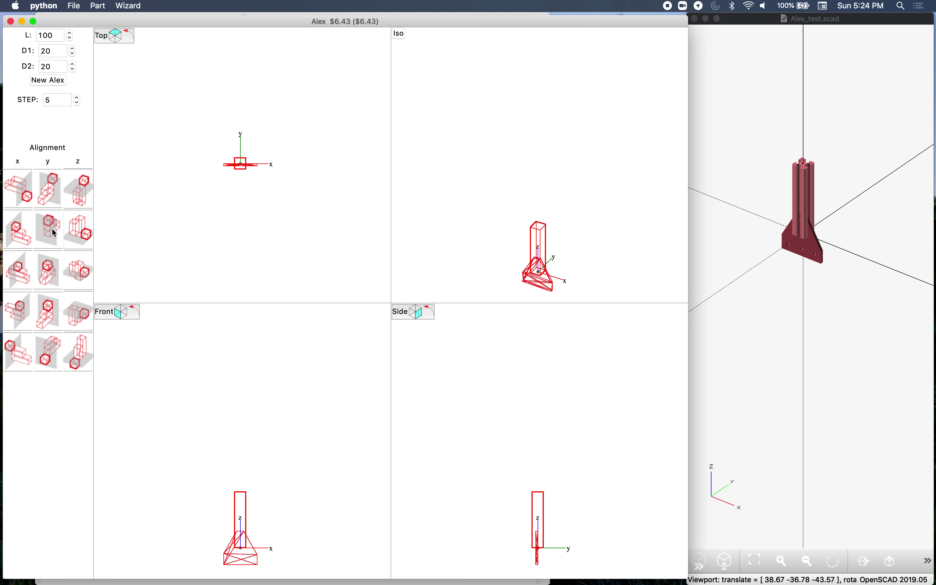
pyautogui.click(49, 195)
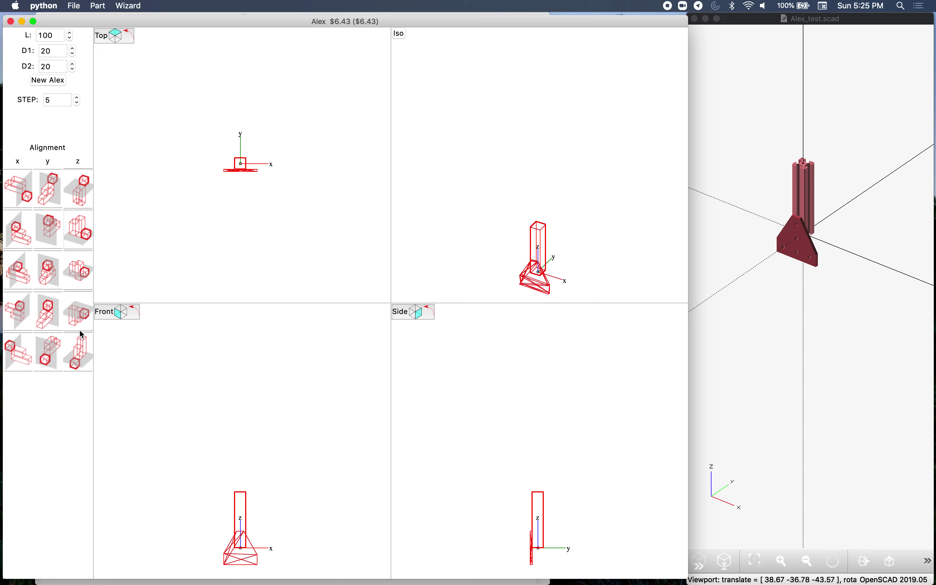
pyautogui.click(79, 241)
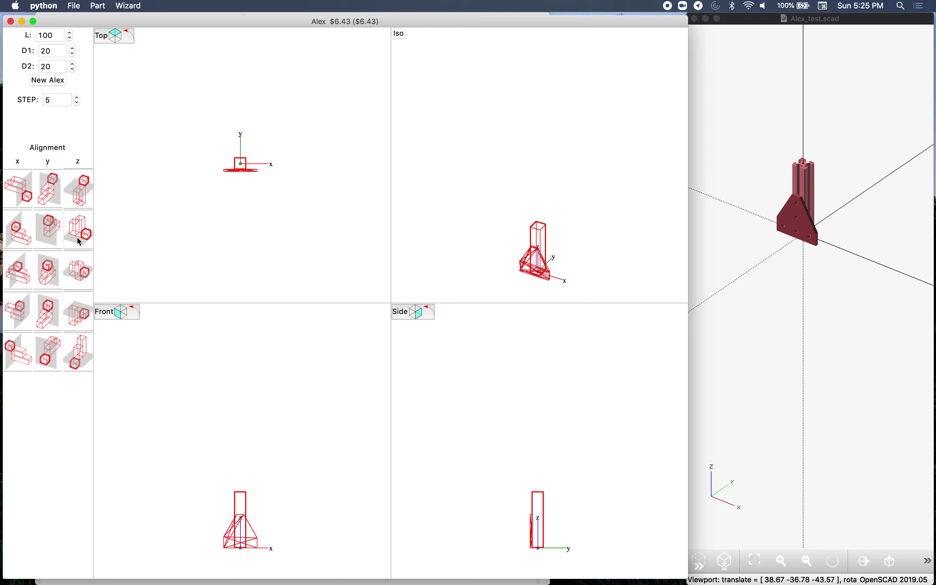
pyautogui.click(204, 276)
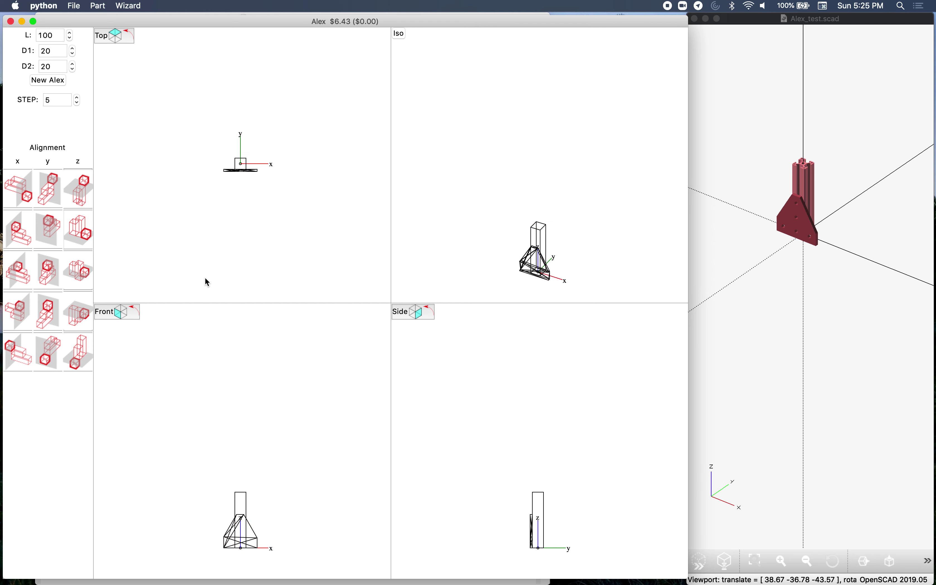
# Place a second corner plate on the column's opposite side, totalling $9.68, and inspect the preview
pyautogui.click(257, 175)
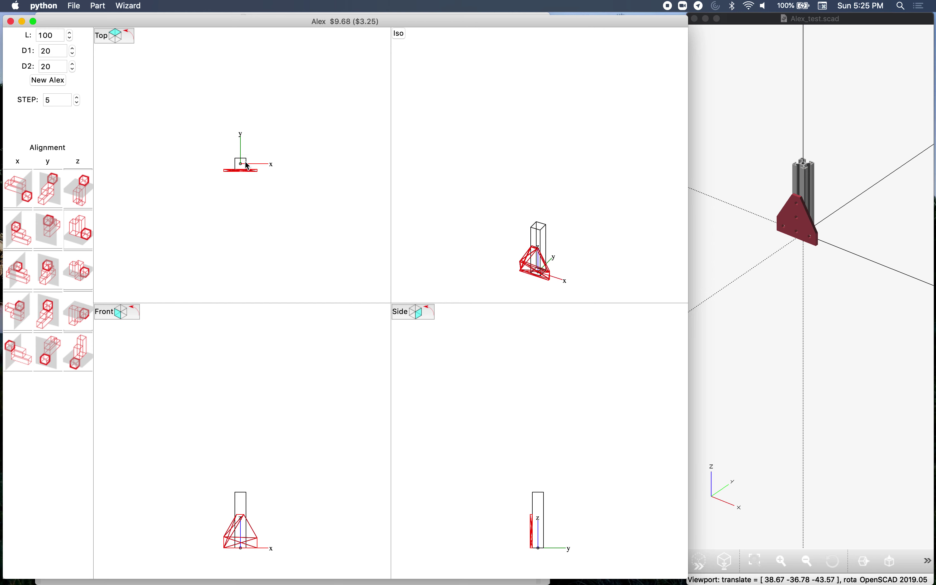
pyautogui.click(249, 168)
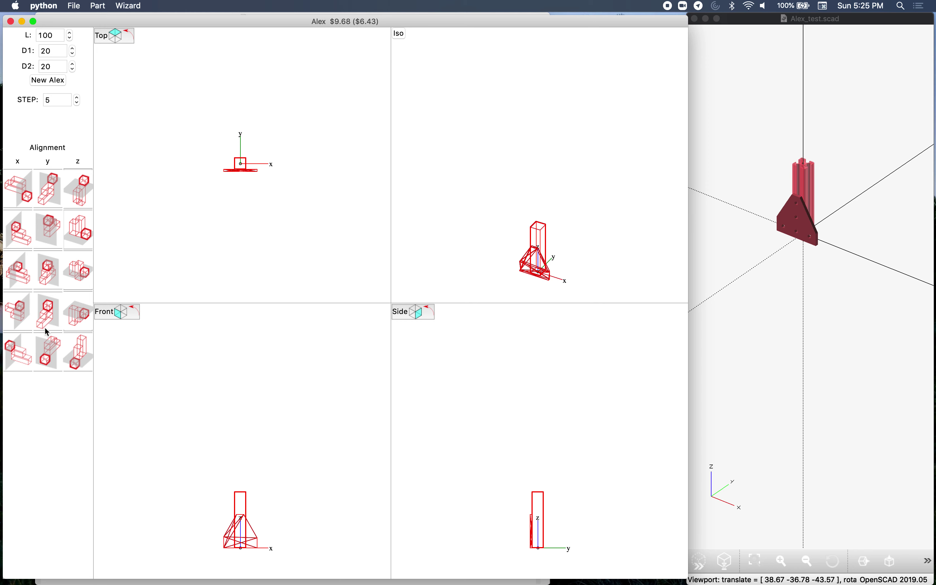
pyautogui.click(46, 346)
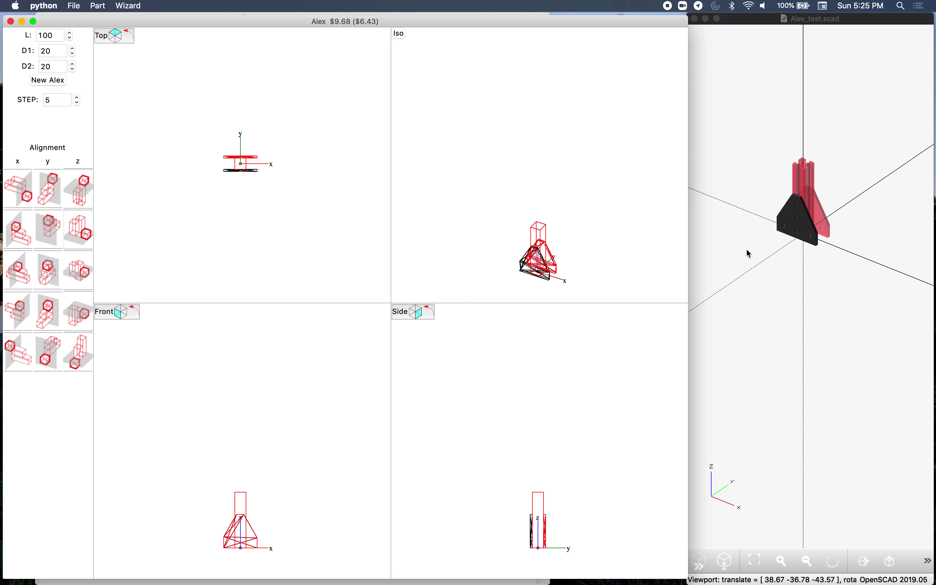
pyautogui.click(786, 271)
pyautogui.click(605, 192)
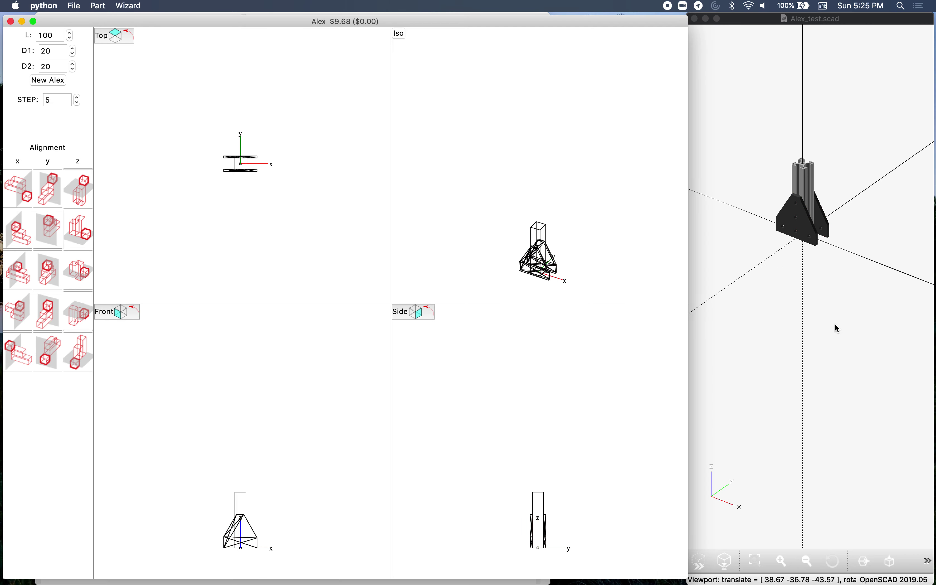
pyautogui.moveTo(803, 295); pyautogui.dragTo(794, 276)
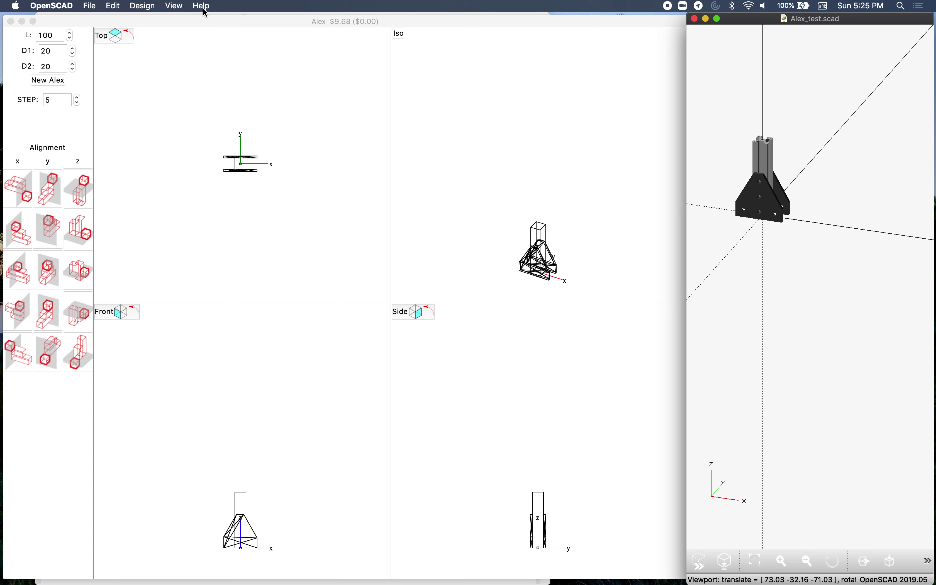
pyautogui.click(149, 8)
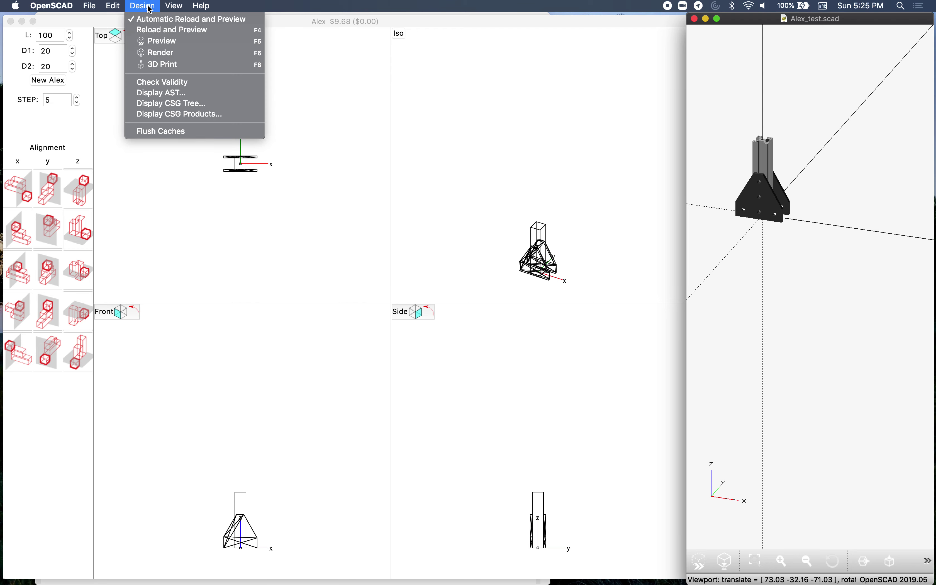
pyautogui.click(149, 7)
pyautogui.click(239, 20)
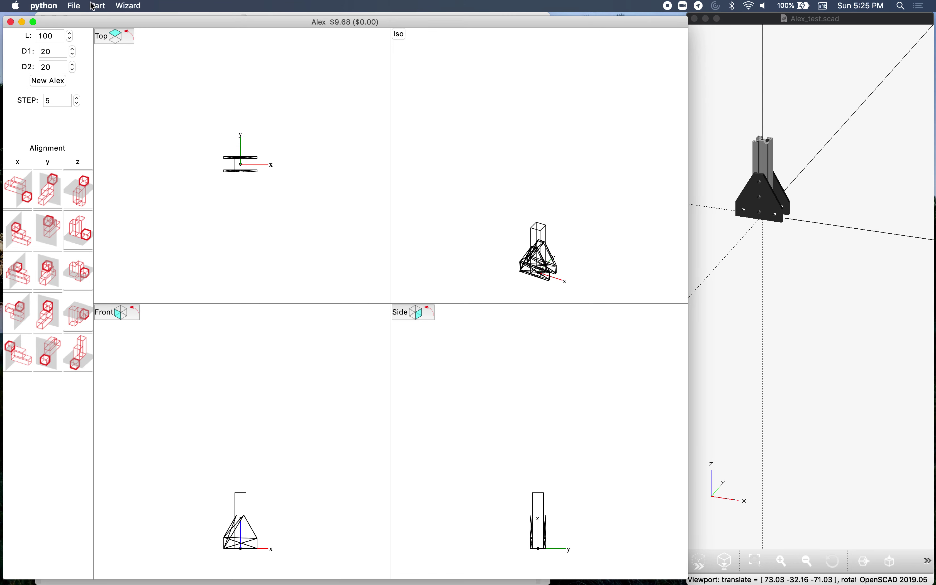
# Find 2020 Alex in Part Lookup and open it for editing to see its piecewise pricing
pyautogui.click(98, 7)
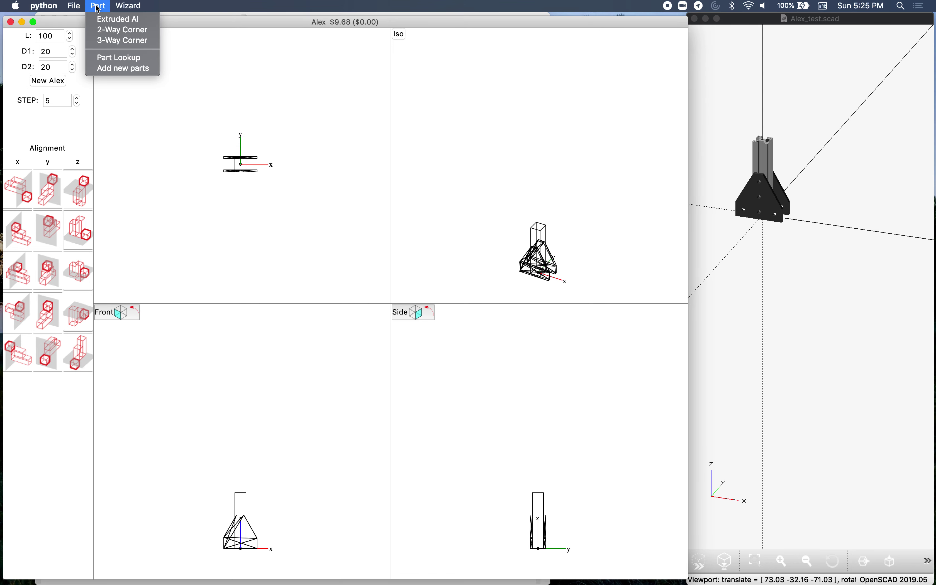
pyautogui.click(123, 58)
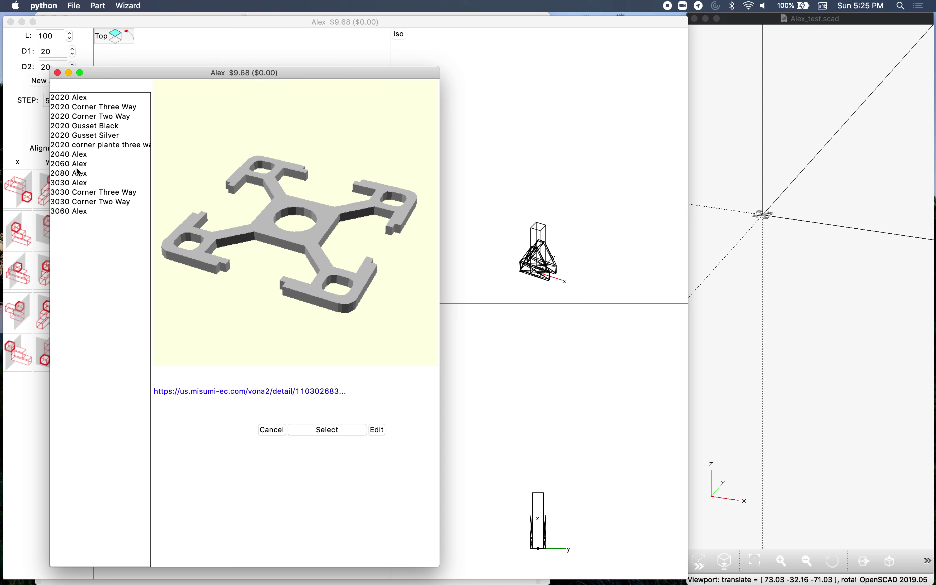
pyautogui.click(75, 99)
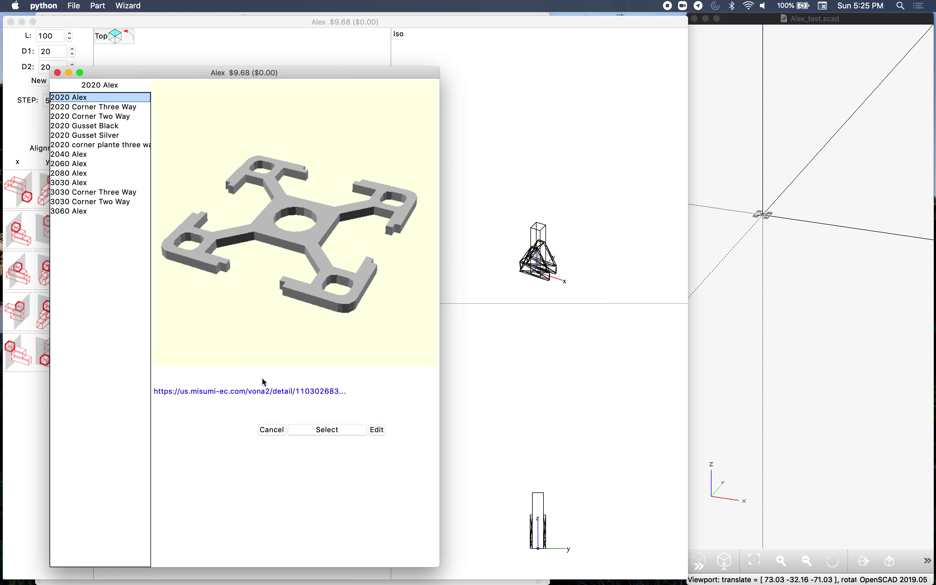
pyautogui.click(378, 430)
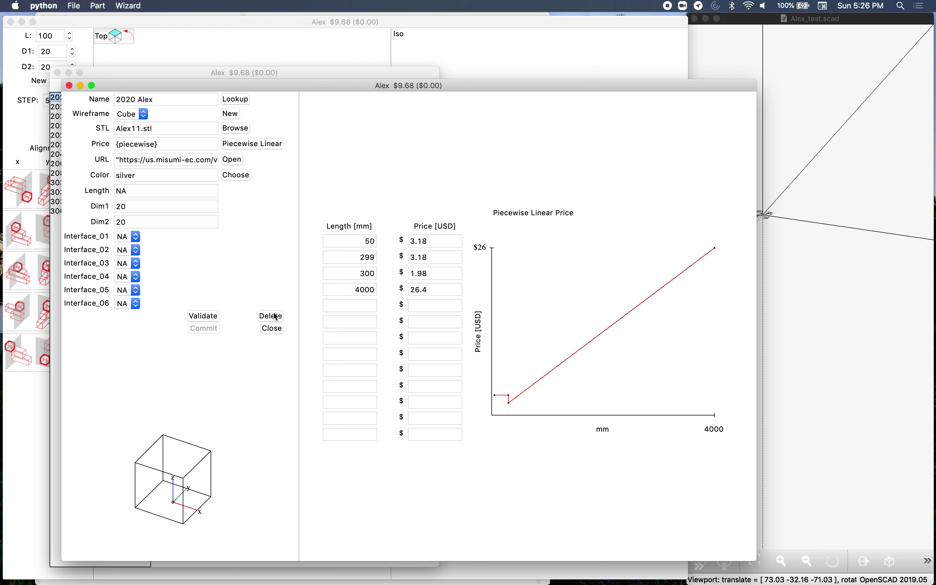
# Close the 2020 Alex part editor unchanged and dismiss the Part Lookup to show the assembly views
pyautogui.click(273, 330)
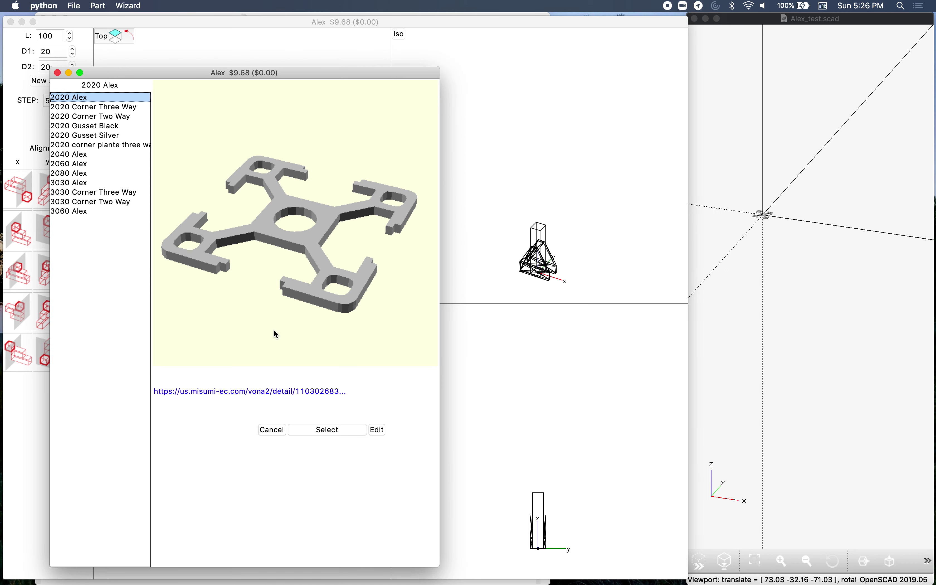
pyautogui.click(57, 73)
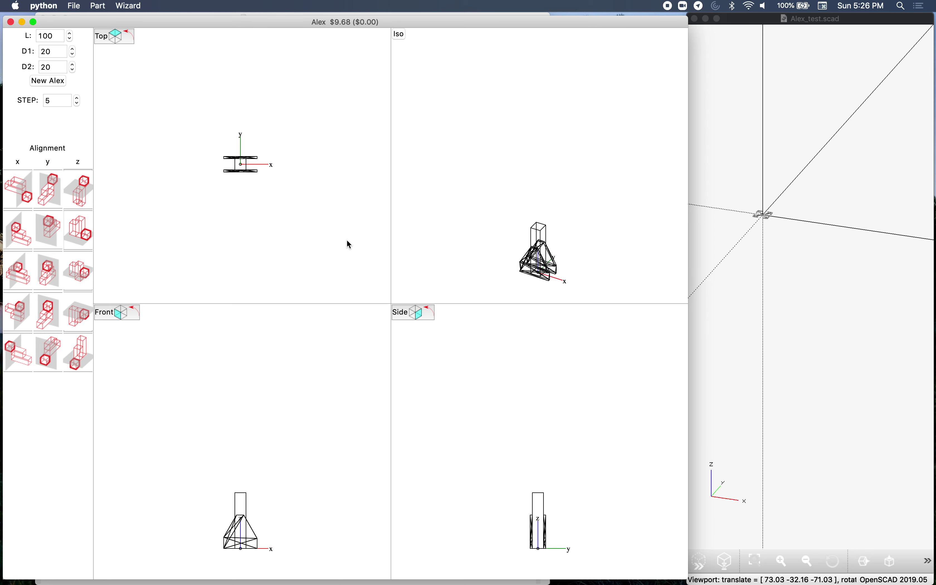